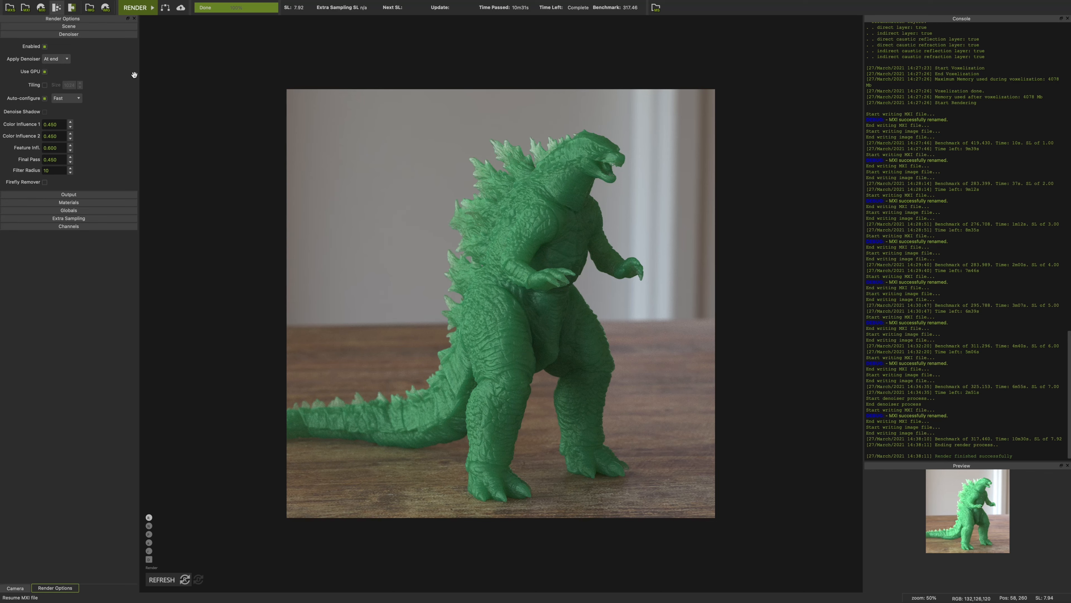
click(53, 35)
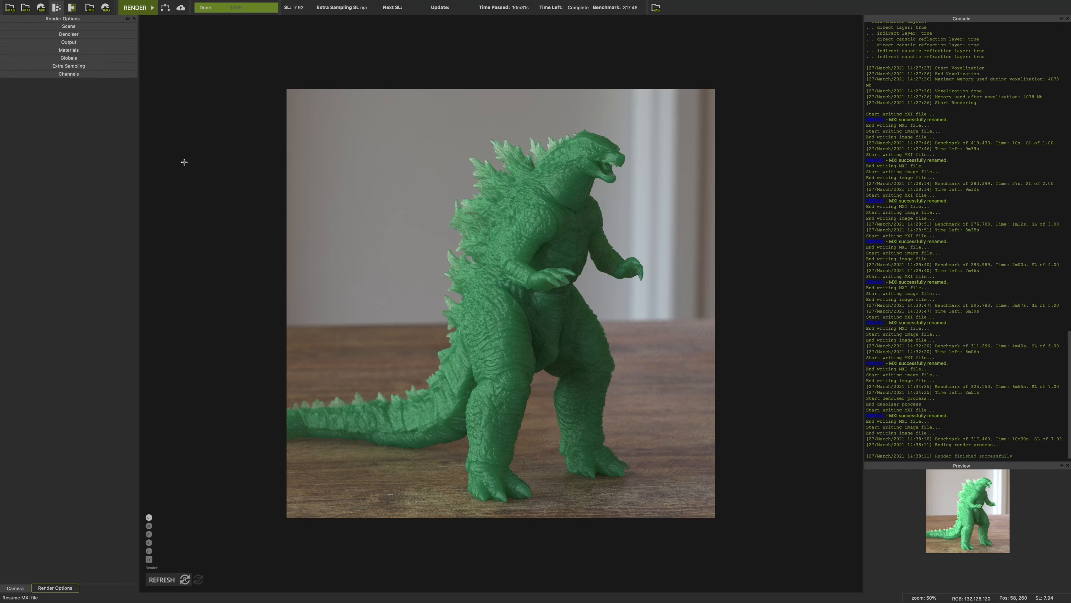
click(54, 34)
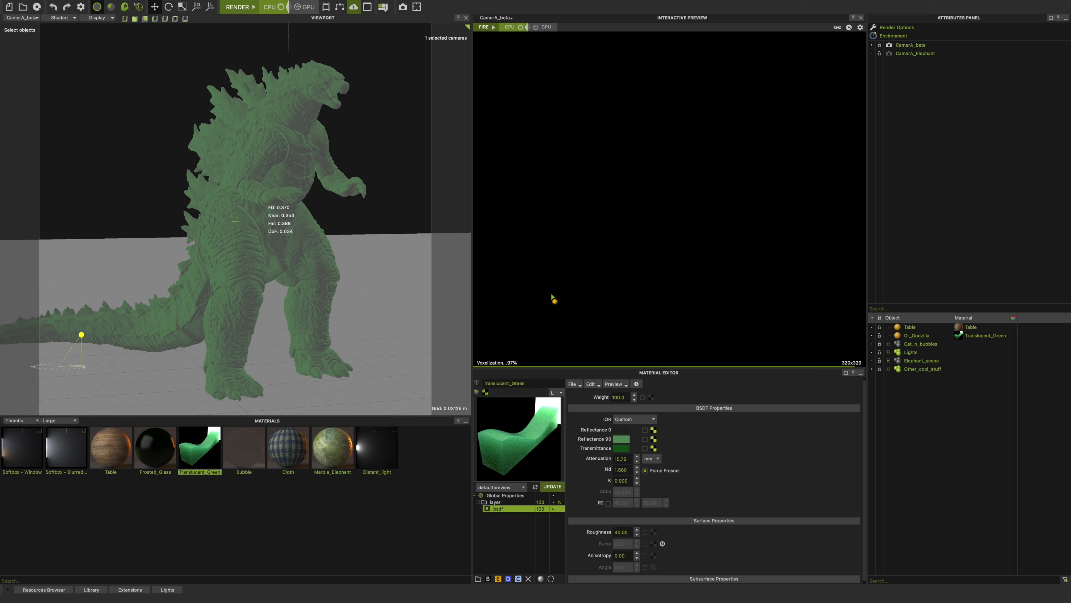
Step: Switch the viewport to the Perspective view and examine the figure, table plane, camera and surrounding light panels from several angles
click(20, 18)
click(16, 27)
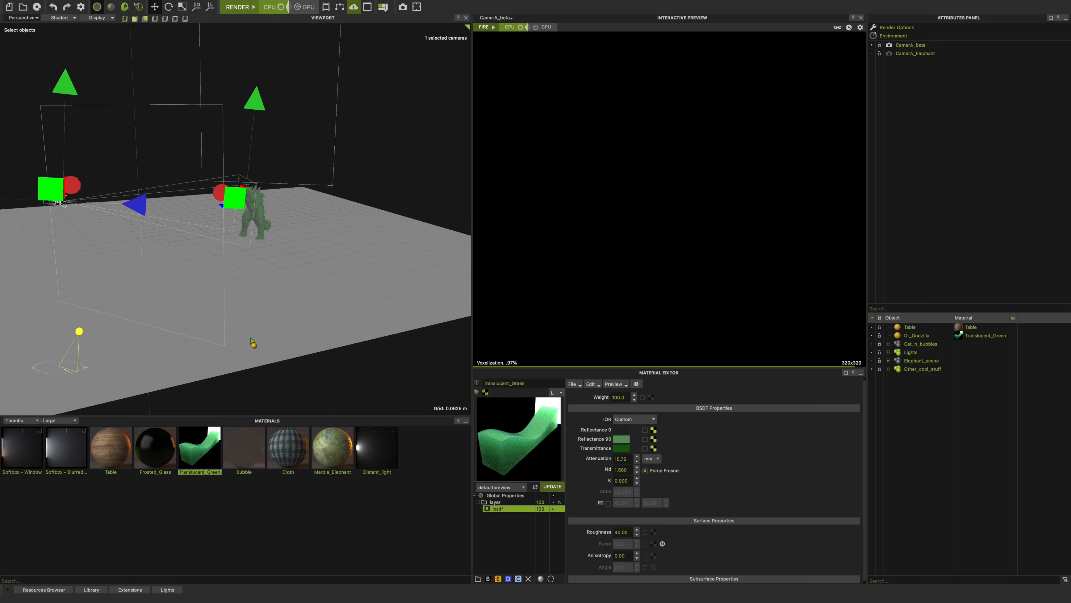
alt+drag(252, 340, 298, 310)
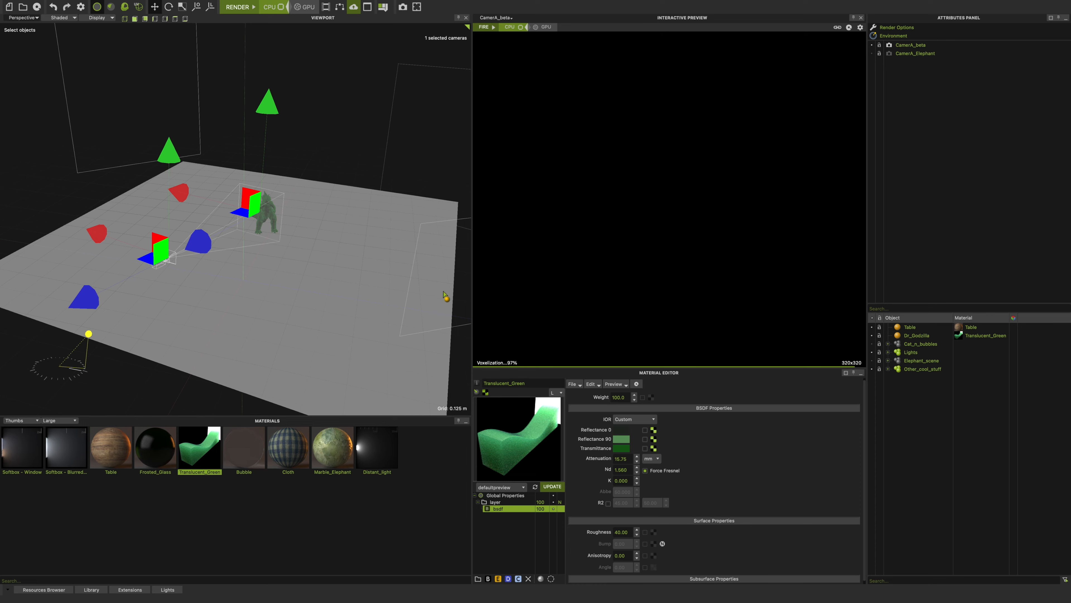
alt+drag(309, 257, 208, 256)
alt+drag(258, 281, 251, 236)
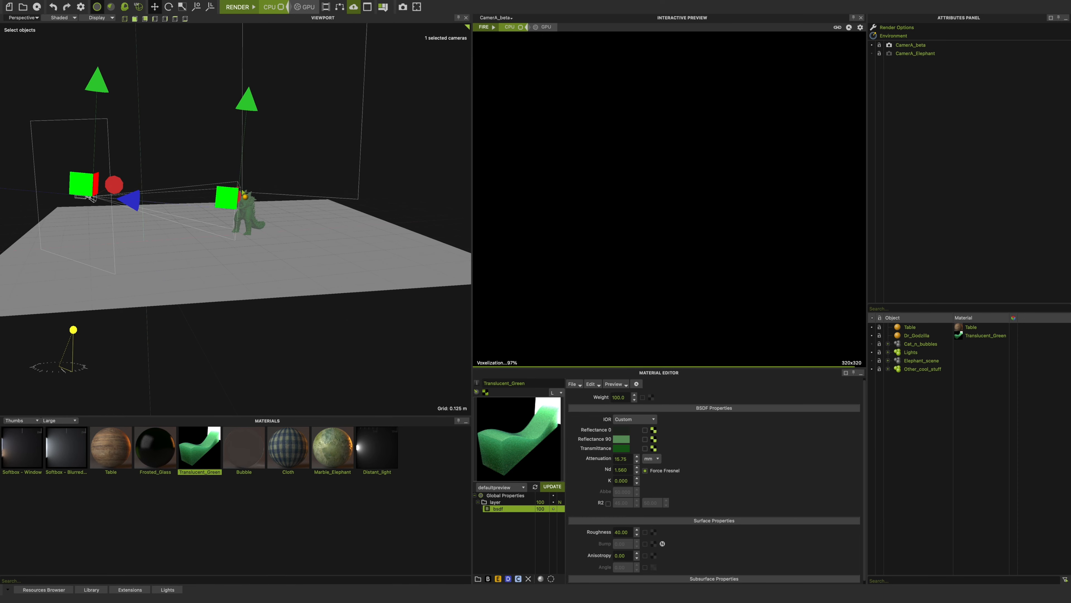
alt+drag(240, 281, 215, 293)
alt+drag(319, 303, 375, 301)
mouse_move(375, 301)
alt+right_down()
mouse_move(275, 241)
mouse_move(376, 316)
alt+right_up()
alt+drag(376, 319, 268, 296)
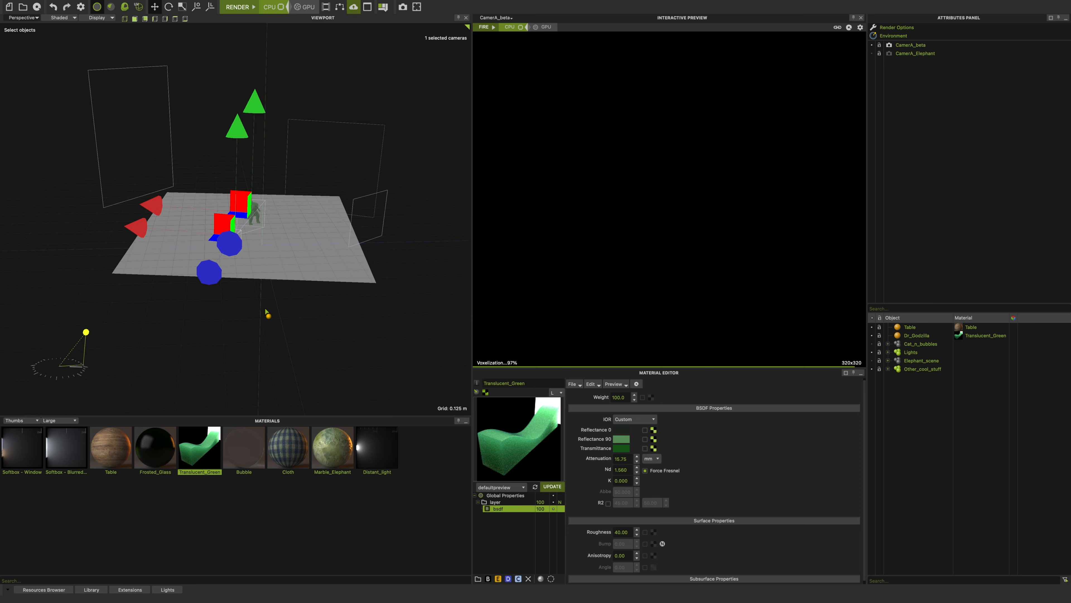
alt+drag(318, 350, 285, 280)
alt+right_drag(302, 263, 200, 154)
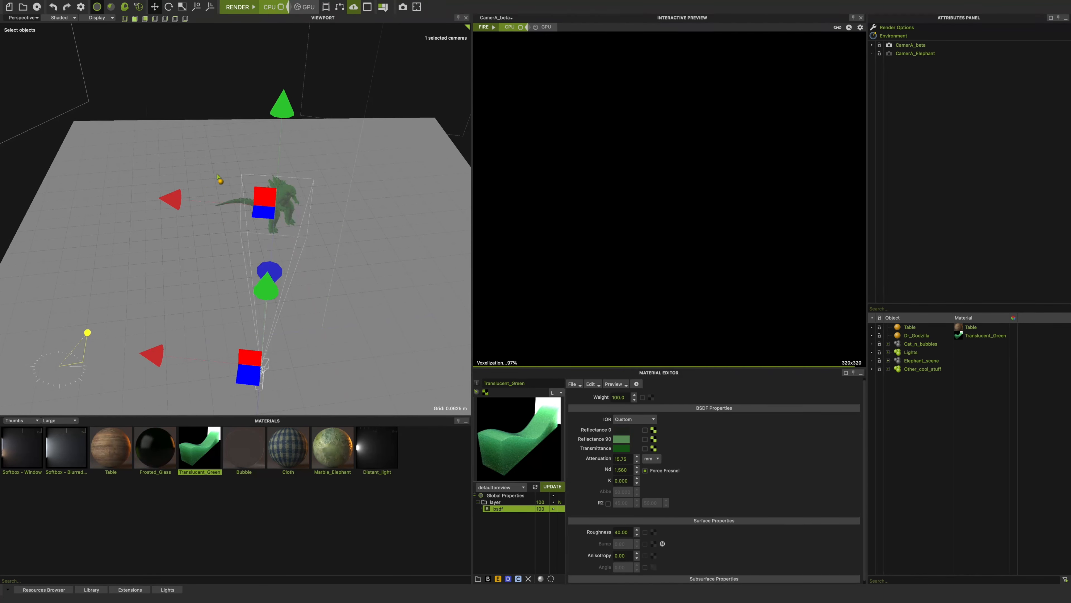
Step: Select the table plane and one of the window softbox panels to inspect their place in the scene
click(218, 161)
alt+drag(213, 293, 201, 280)
alt+right_drag(258, 243, 396, 329)
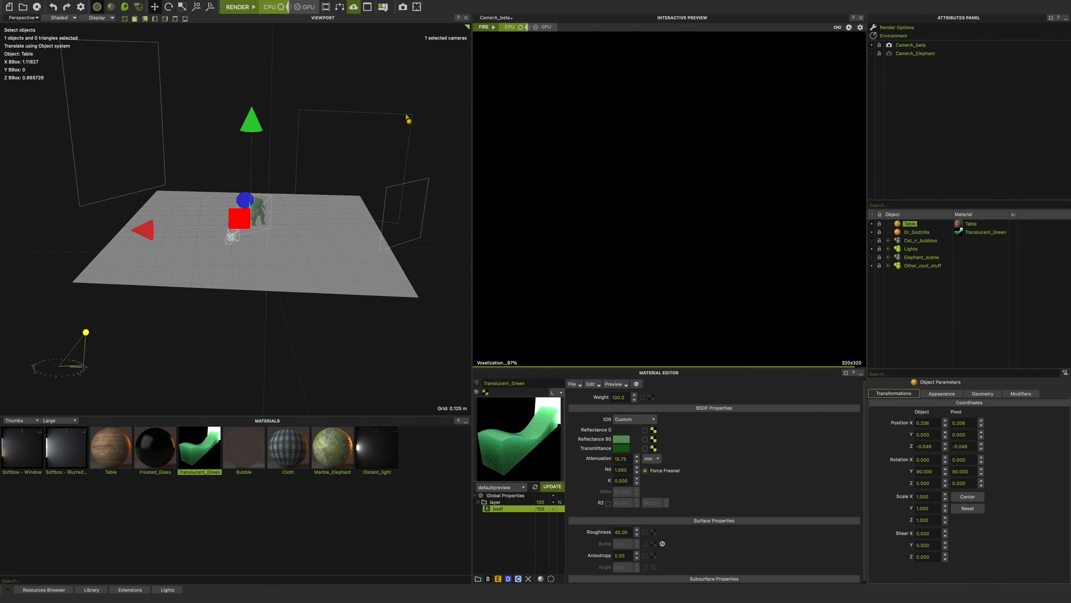
click(399, 118)
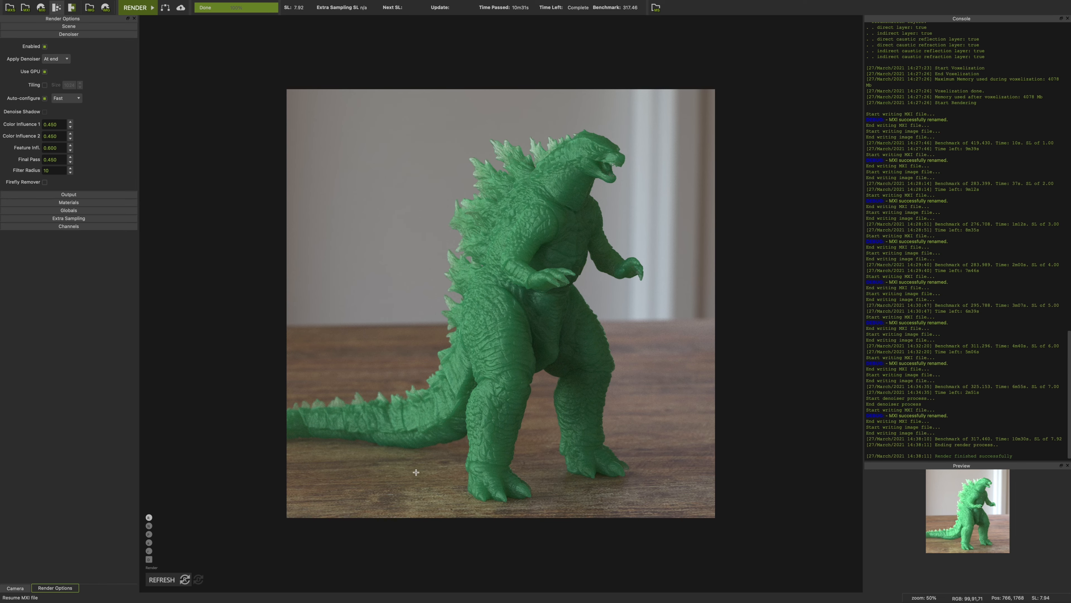
key(ctrl+Left)
mouse_move(232, 328)
alt+mouse_down()
mouse_move(286, 329)
mouse_move(218, 337)
mouse_move(237, 329)
alt+mouse_up()
alt+right_drag(195, 262, 120, 190)
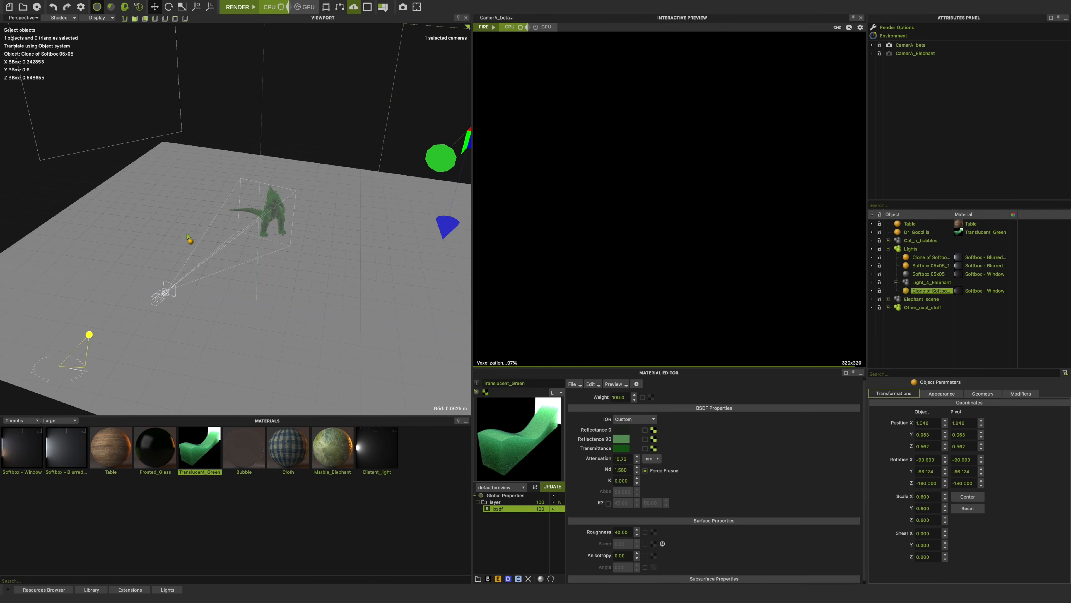
Step: Open the Table material and inspect the BSDFs inside its Base layer
click(108, 450)
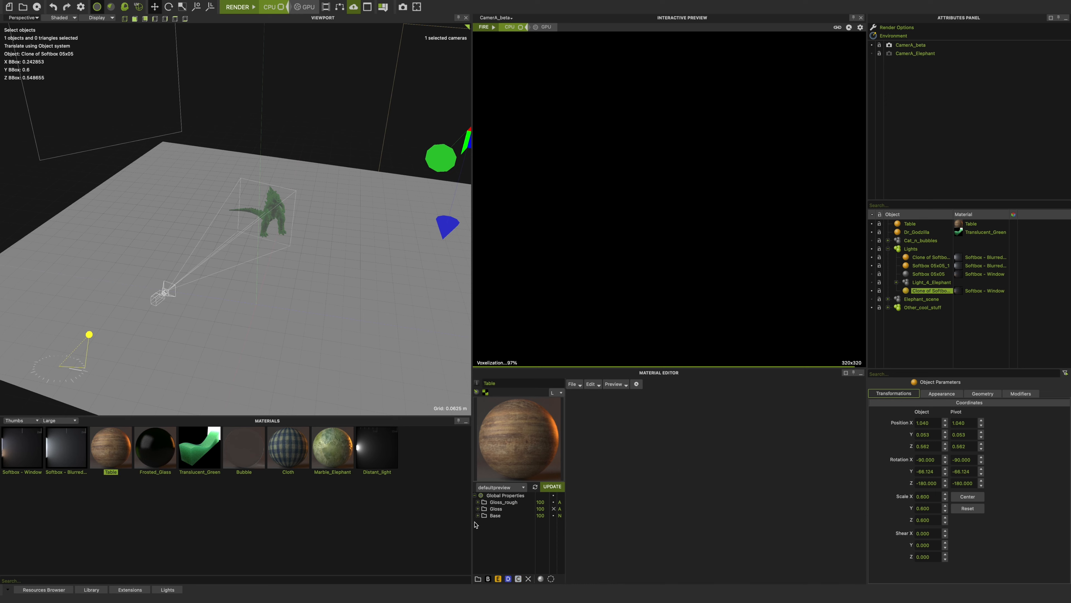
click(477, 515)
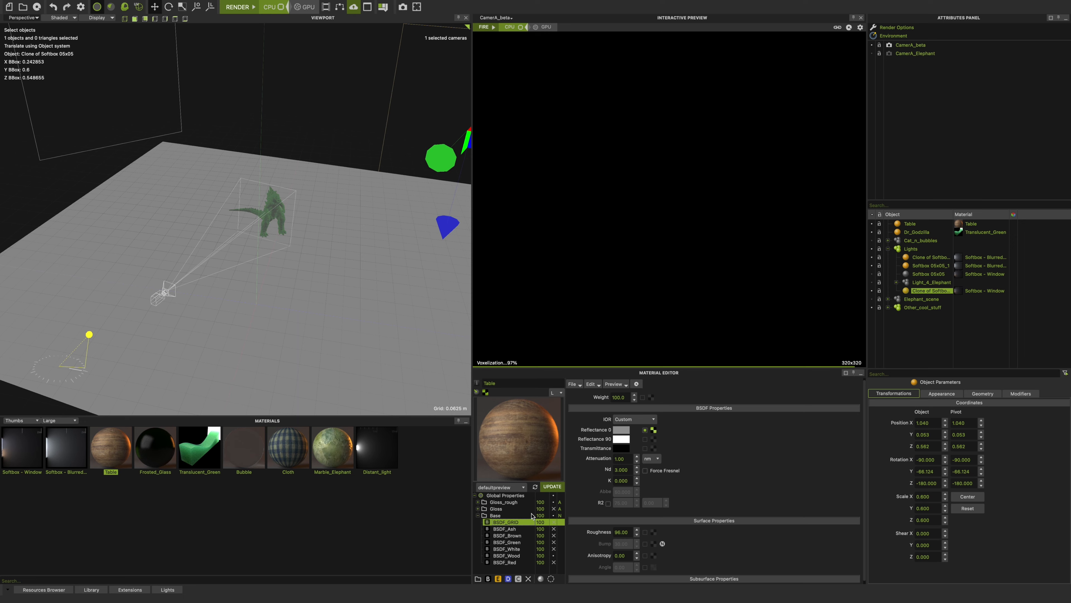
click(478, 515)
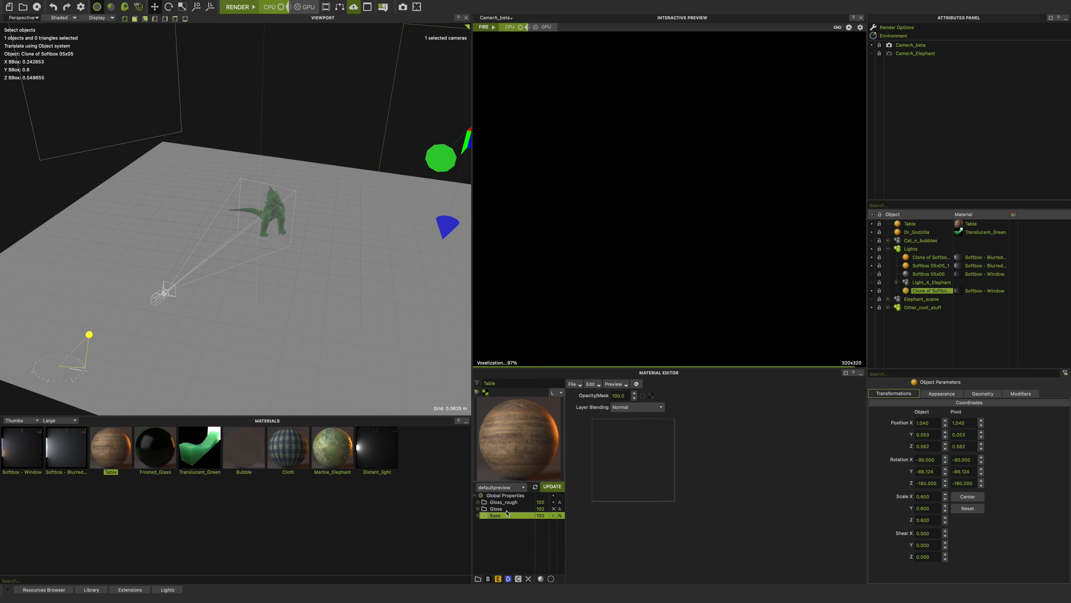
Step: Inspect the BSDF of the Table material's Gloss_rough layer, and collapse the material's layer list
click(478, 502)
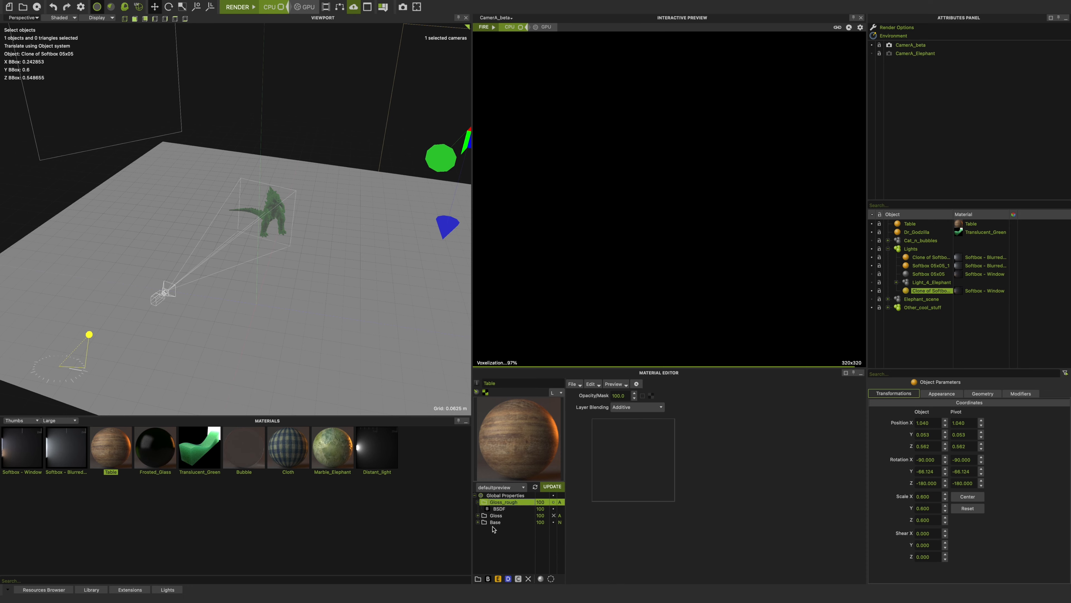
click(497, 509)
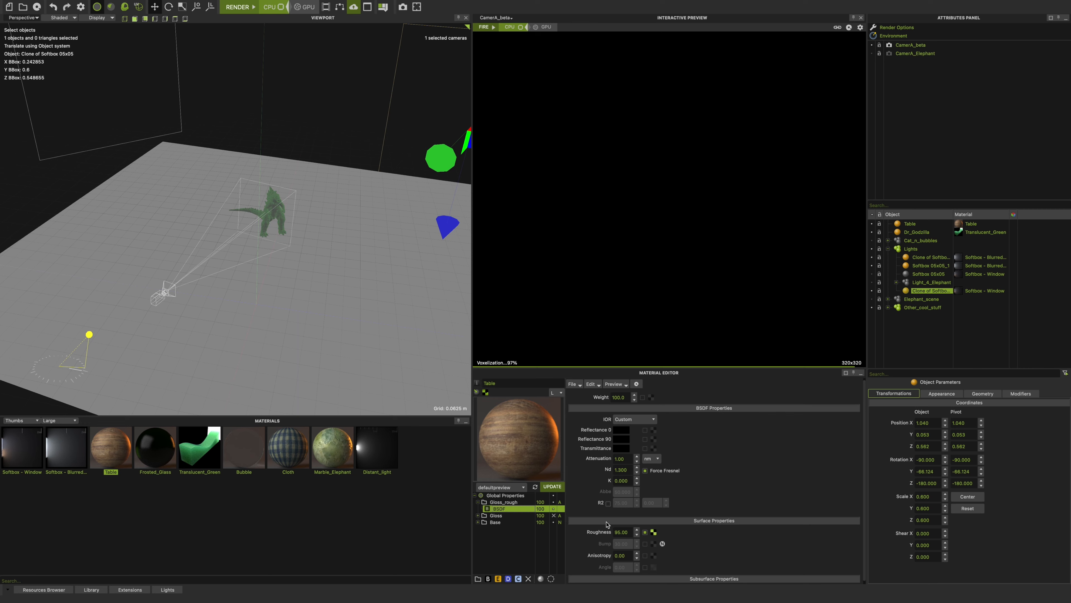
click(477, 503)
click(497, 545)
click(475, 495)
click(491, 528)
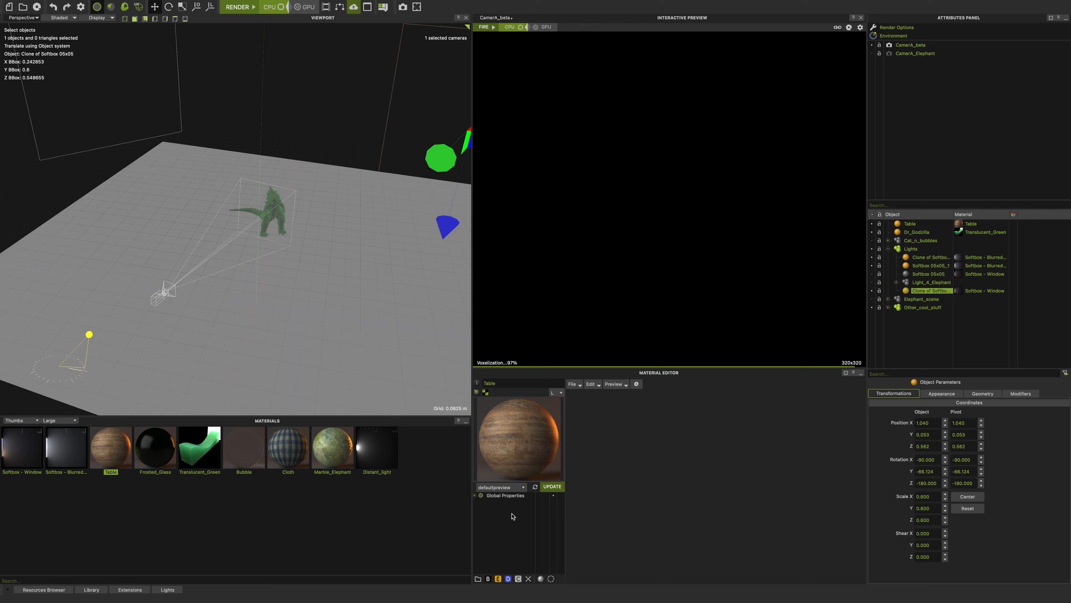
Step: Open the Translucent_Green material and inspect its roughness and attenuation, comparing them with the finished render
click(193, 456)
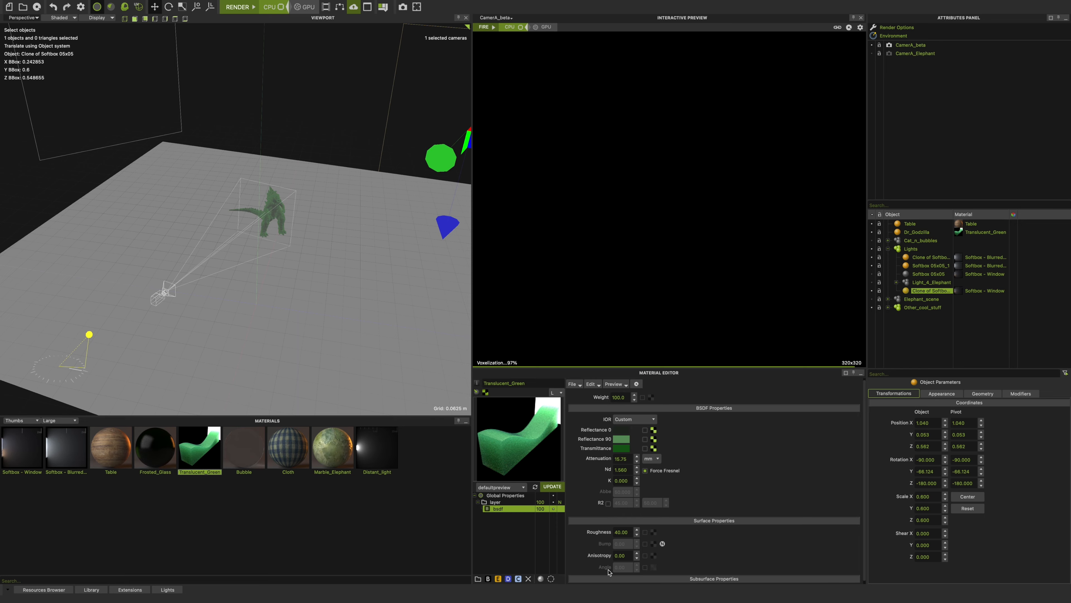
click(628, 531)
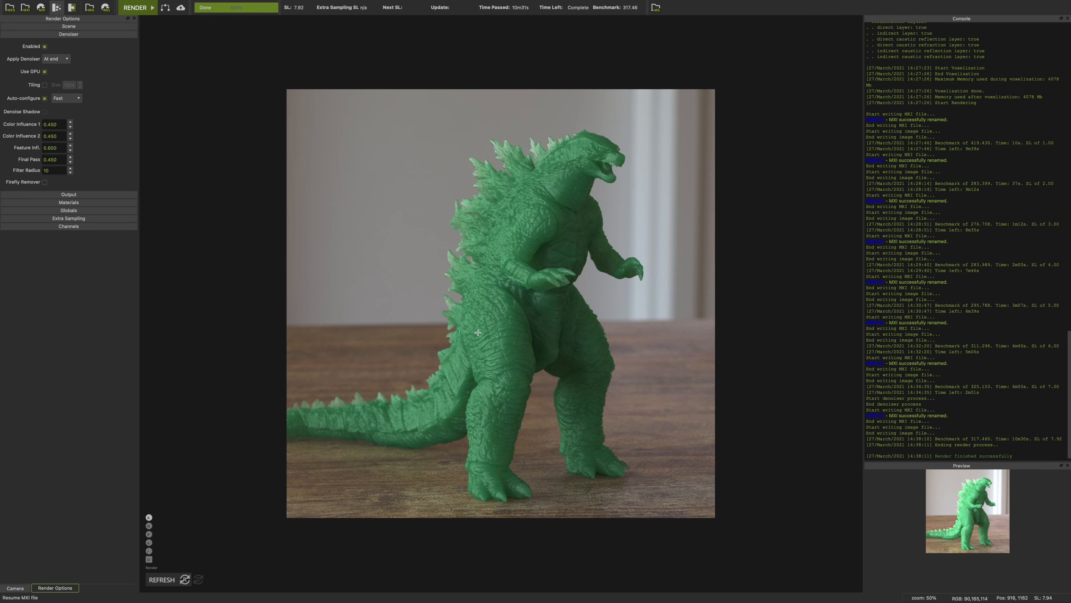
key(ctrl+Left)
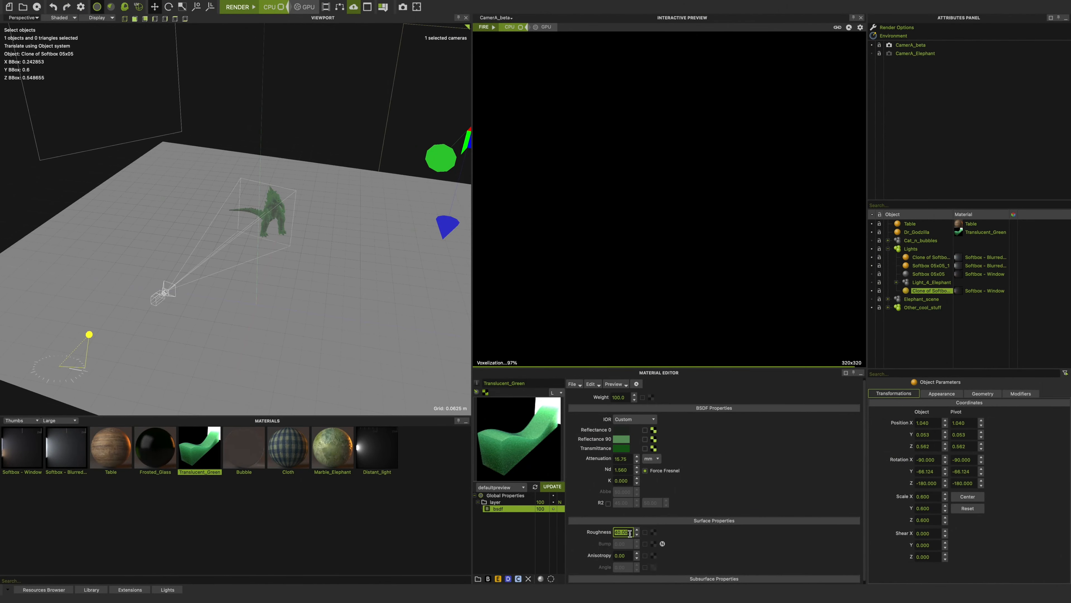
click(620, 458)
key(ctrl+Right)
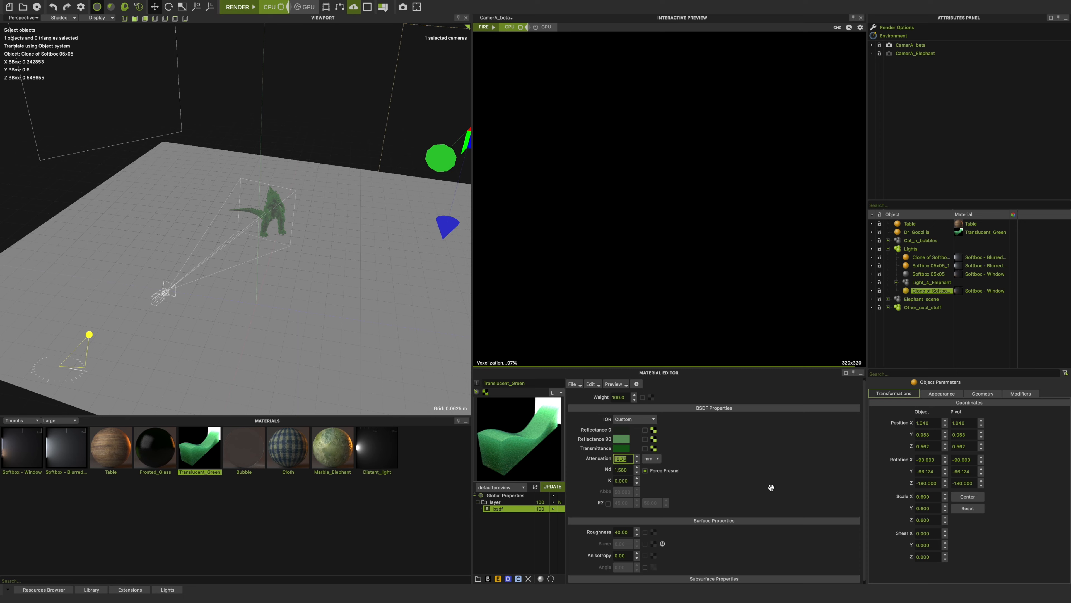
Step: Inspect the image-based Environment settings, including the background HDR map and the reflection section
click(887, 37)
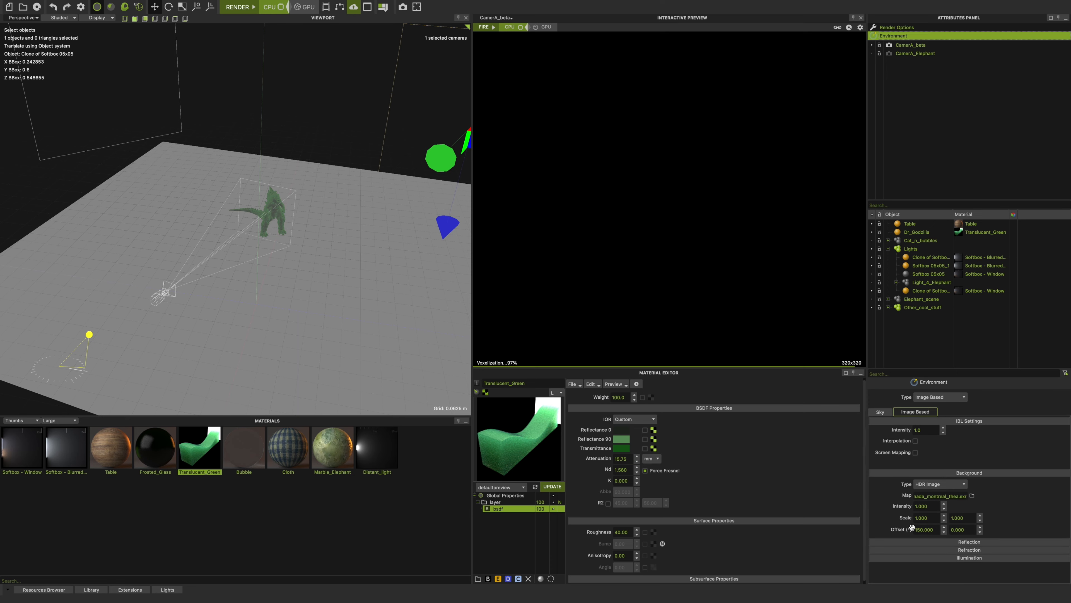
click(922, 497)
click(953, 542)
click(946, 542)
Step: Select CamerA_beta and inspect its target distance and its framing around the figure in the viewport
click(904, 45)
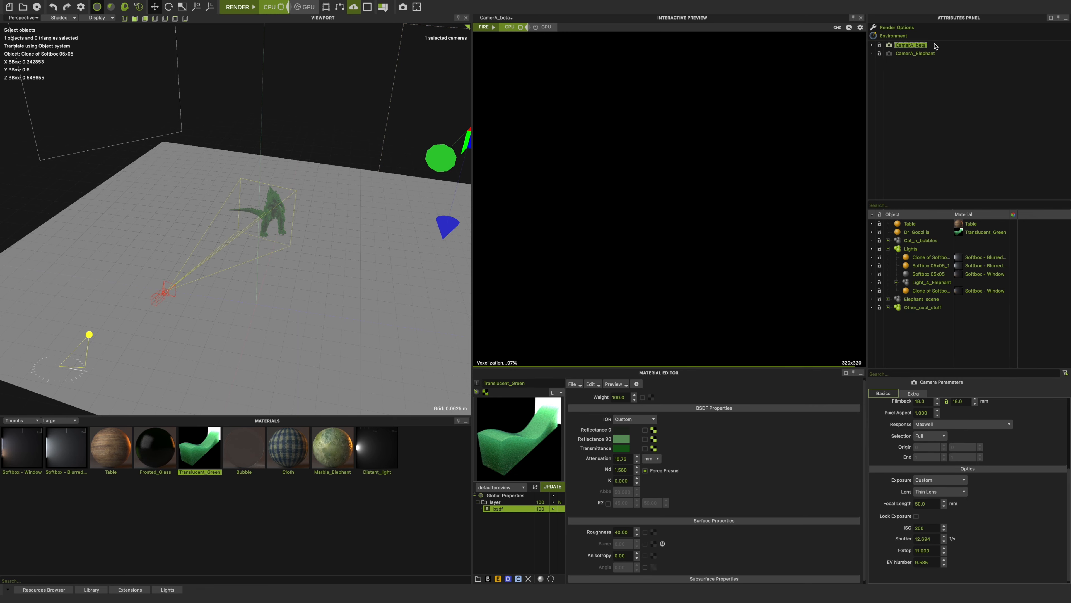
scroll(1069, 428, up, 1)
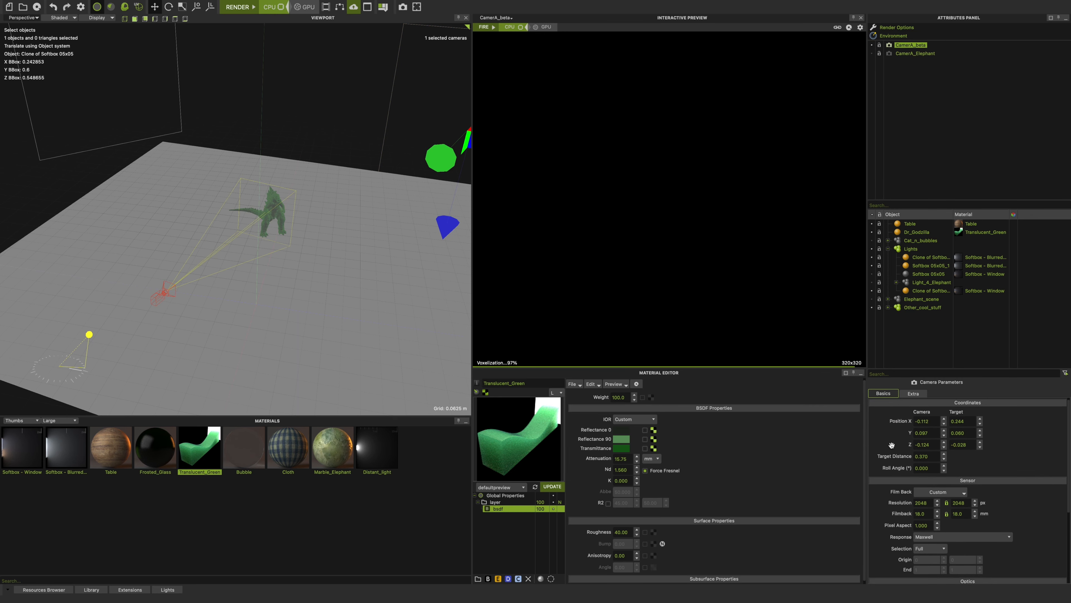
click(924, 456)
alt+drag(331, 295, 196, 269)
scroll(204, 258, up, 5)
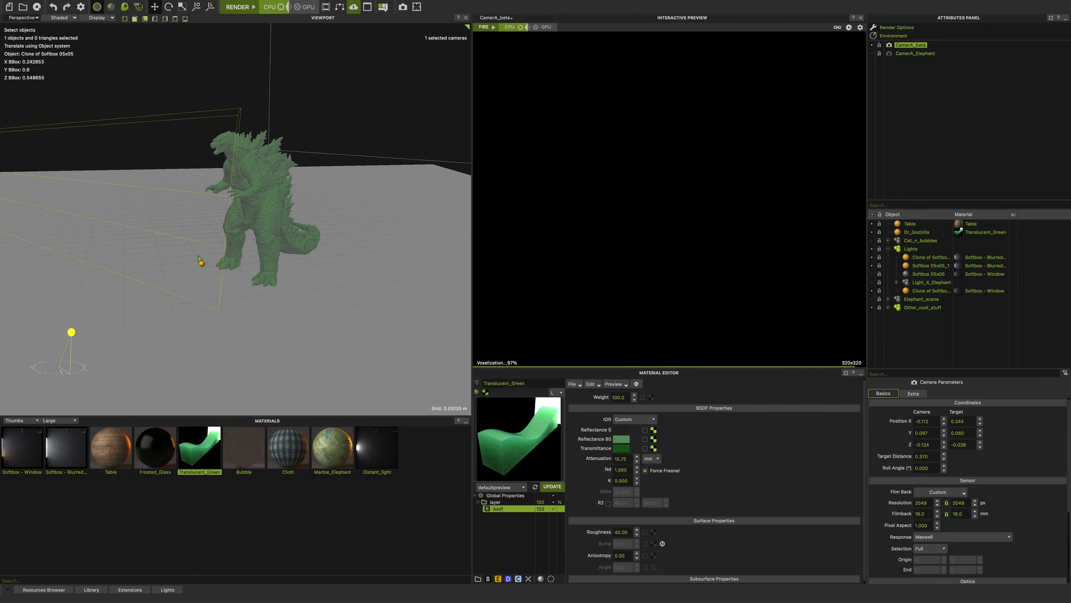
drag(217, 147, 227, 127)
alt+drag(221, 259, 350, 267)
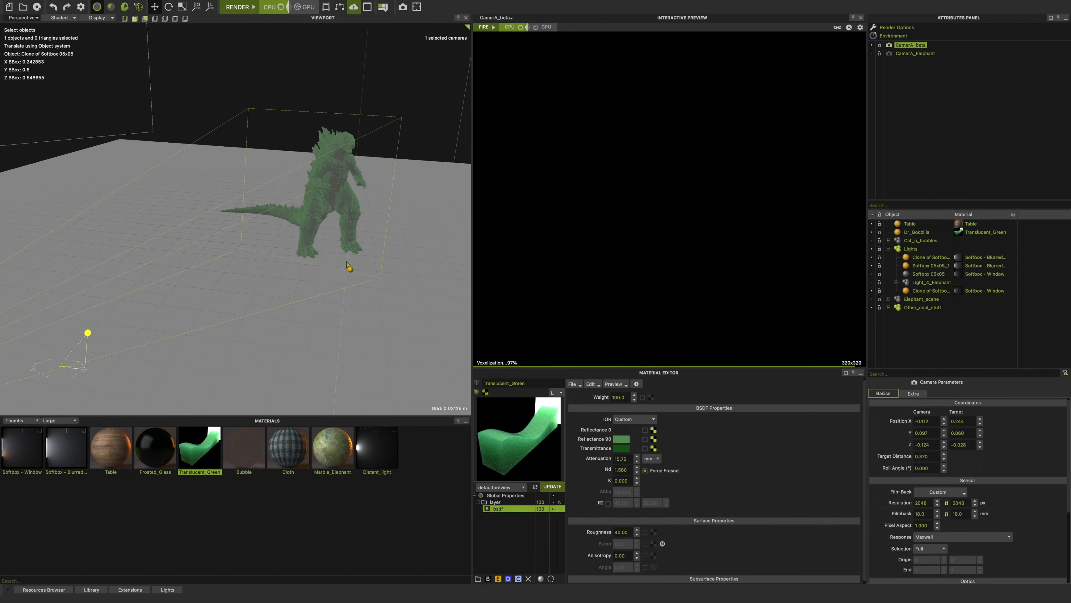
Step: Review the CamerA_beta sensor resolution, focal length and exposure settings
drag(1066, 463, 1066, 496)
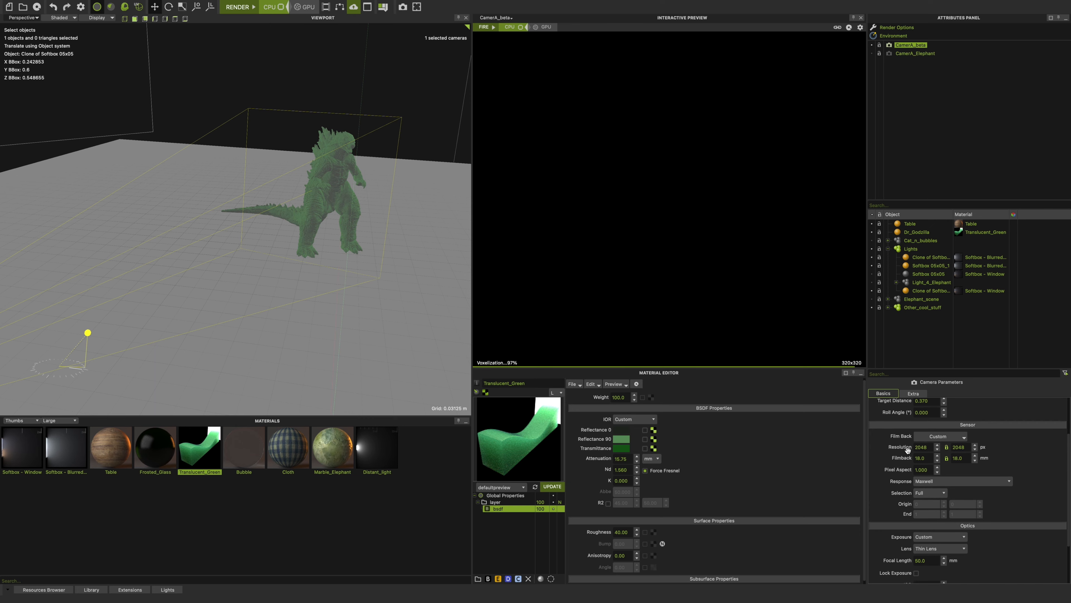
double_click(924, 446)
double_click(959, 447)
scroll(1068, 481, down, 3)
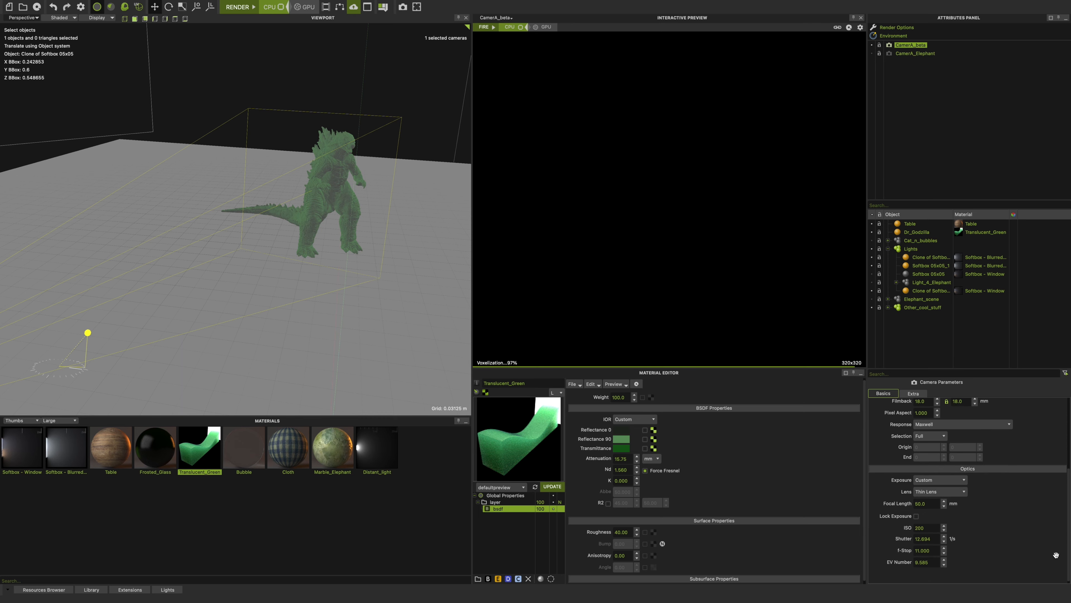
double_click(927, 503)
drag(987, 541, 986, 543)
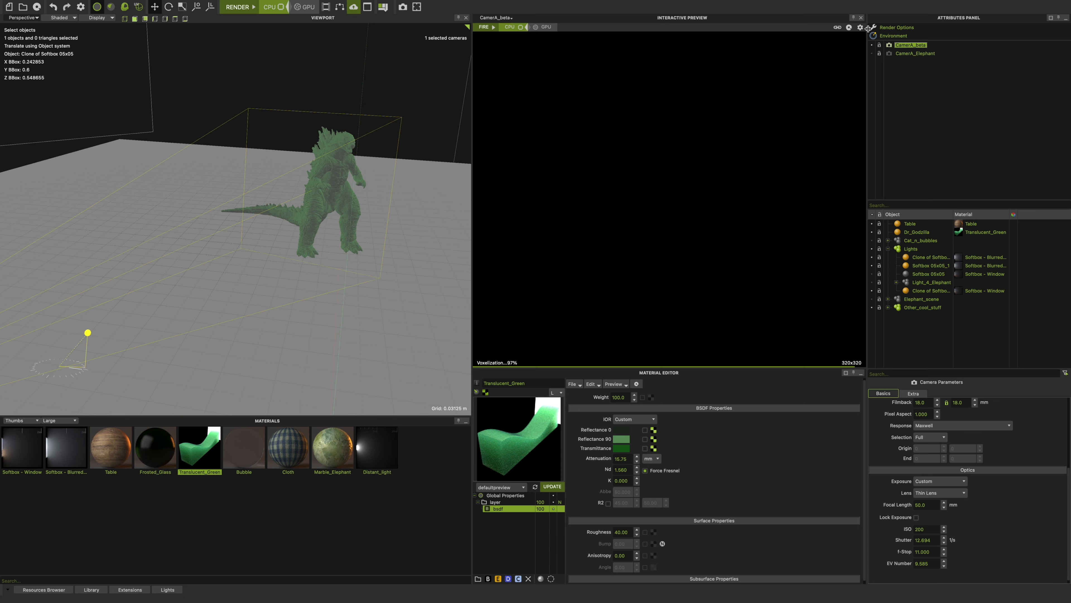
Step: Open the Render Options and review the scene limits and denoiser settings
click(890, 29)
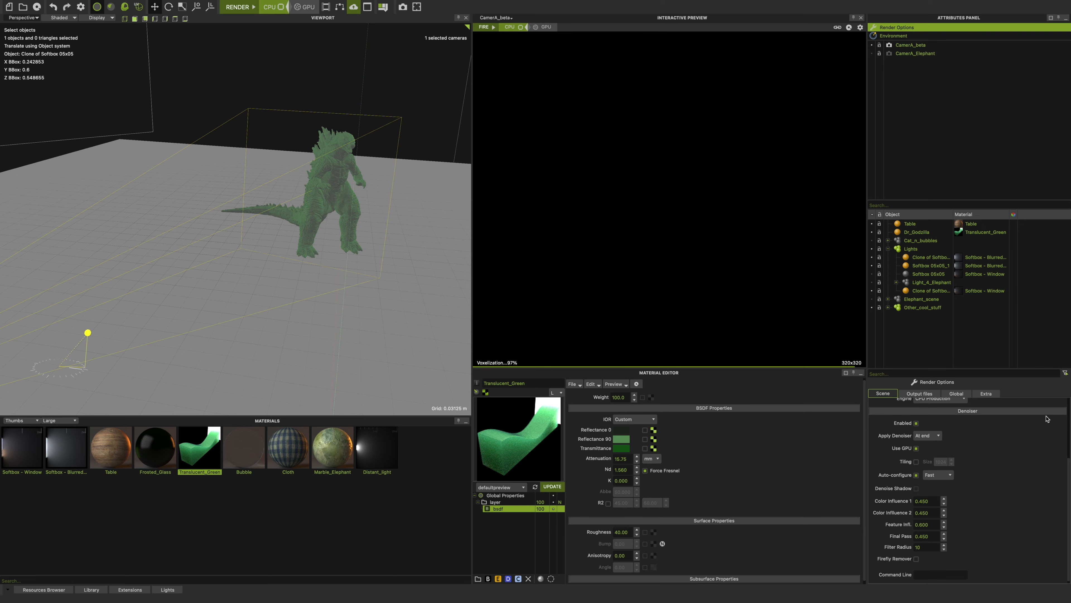
scroll(1067, 407, up, 3)
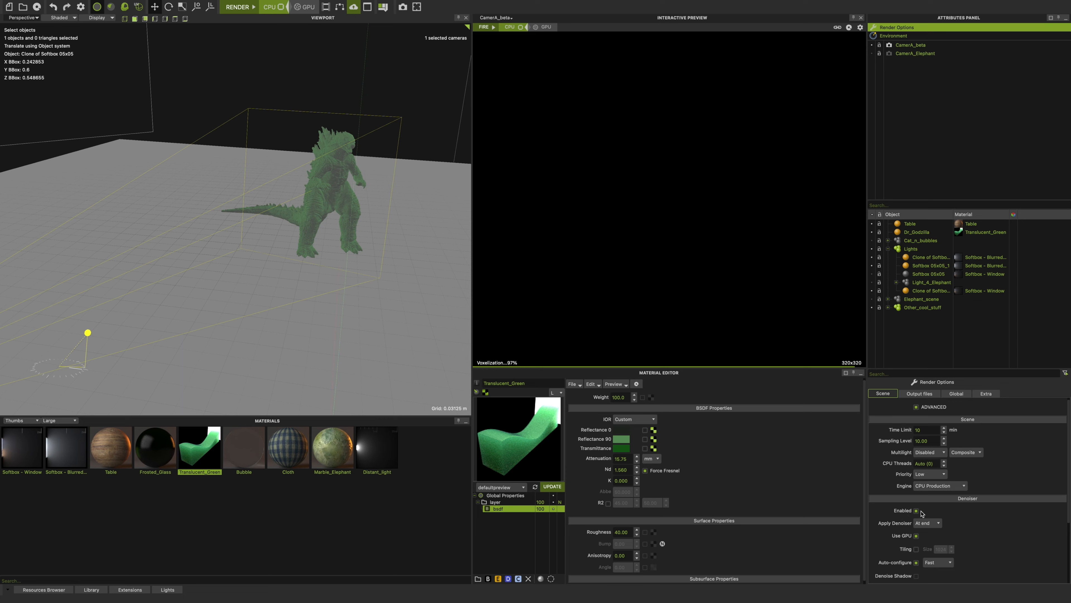
scroll(1046, 504, down, 3)
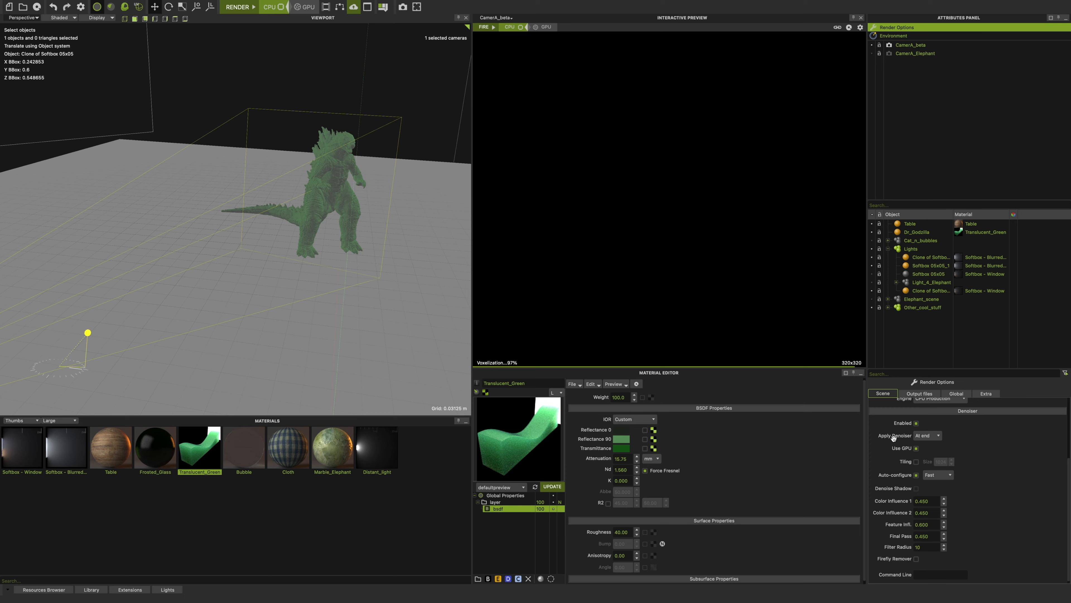
Step: Try the Each SL option for applying the denoiser, check its starting SL value, and set the denoiser back to At end
click(937, 436)
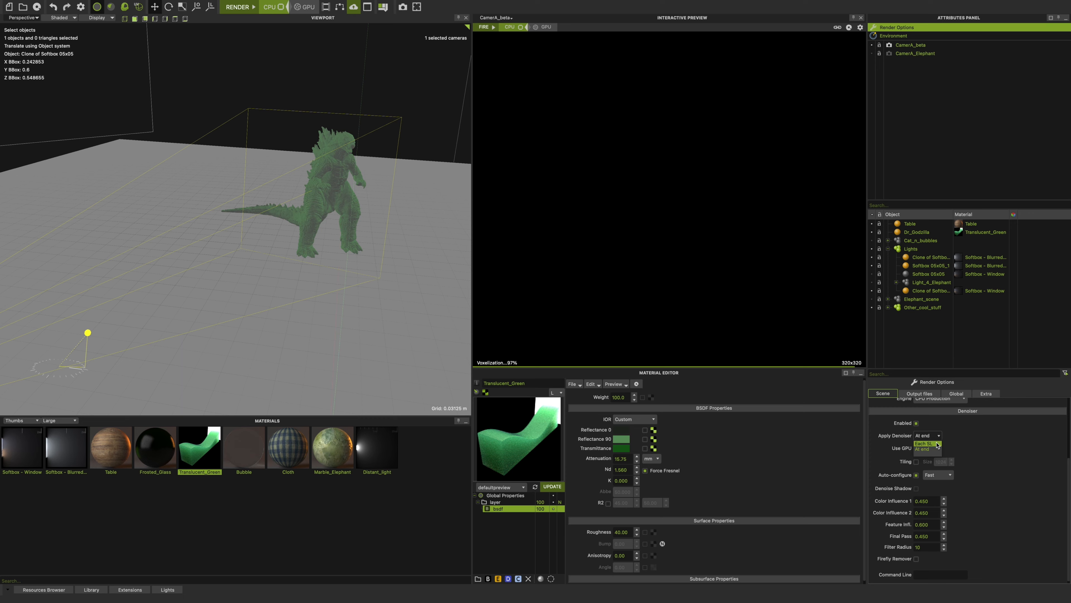
click(935, 443)
click(975, 436)
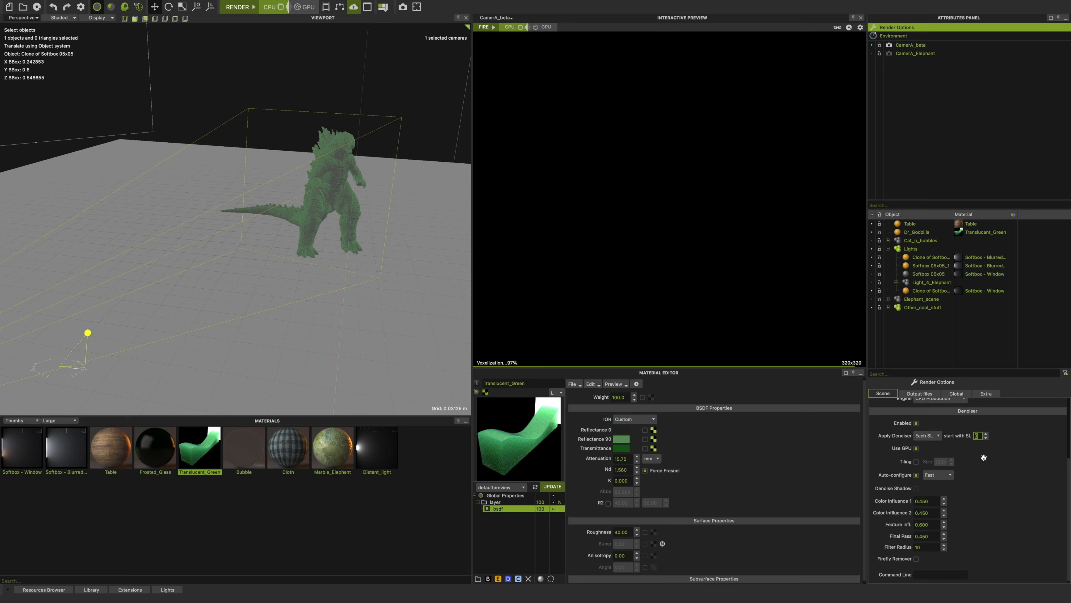
click(938, 436)
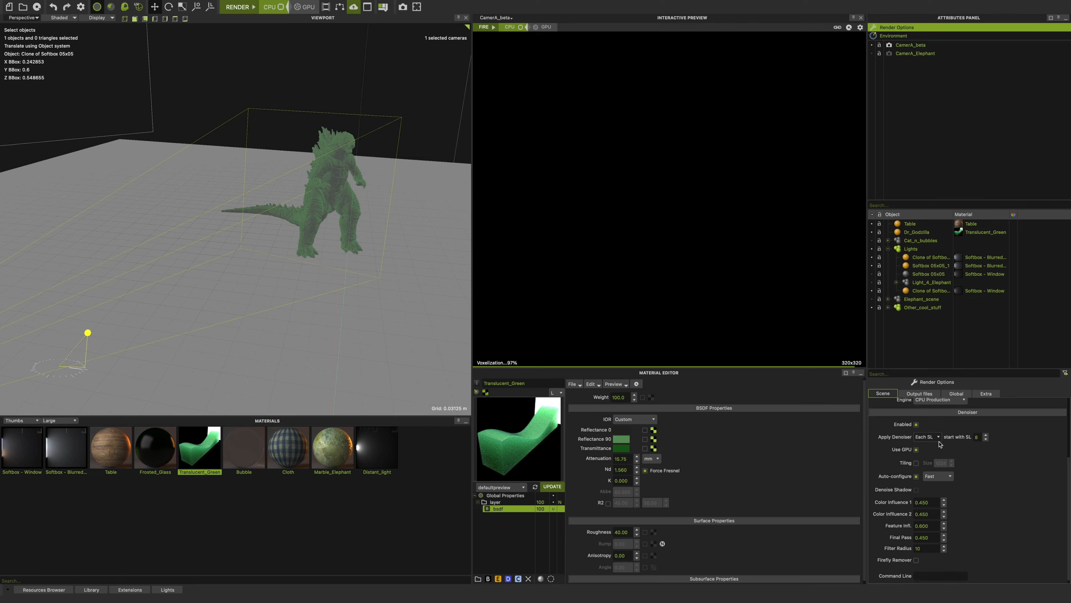
click(927, 450)
click(939, 437)
click(934, 443)
click(975, 437)
click(931, 437)
click(928, 451)
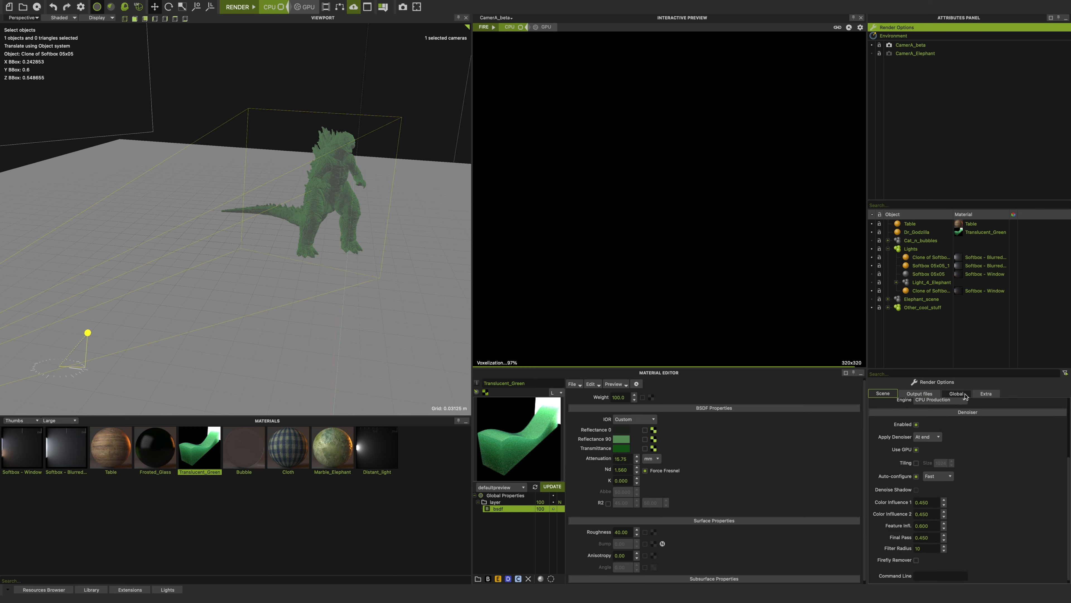
Step: Review the Time Limit, Sampling Level and denoiser parameters in the scene's render options
scroll(1069, 444, up, 2)
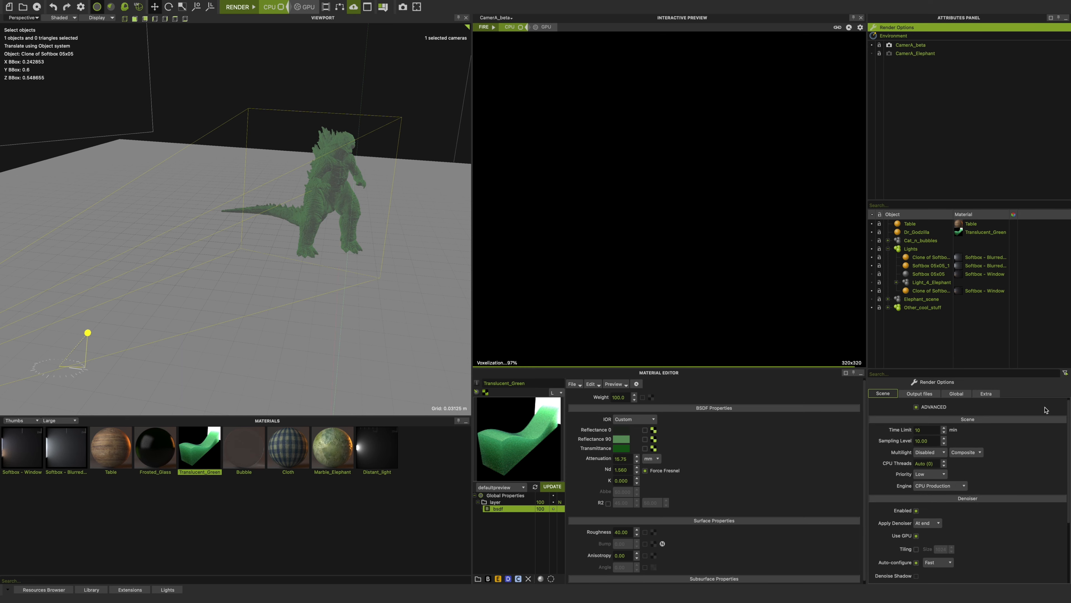
double_click(925, 429)
double_click(919, 441)
scroll(1065, 454, down, 3)
scroll(1066, 485, up, 2)
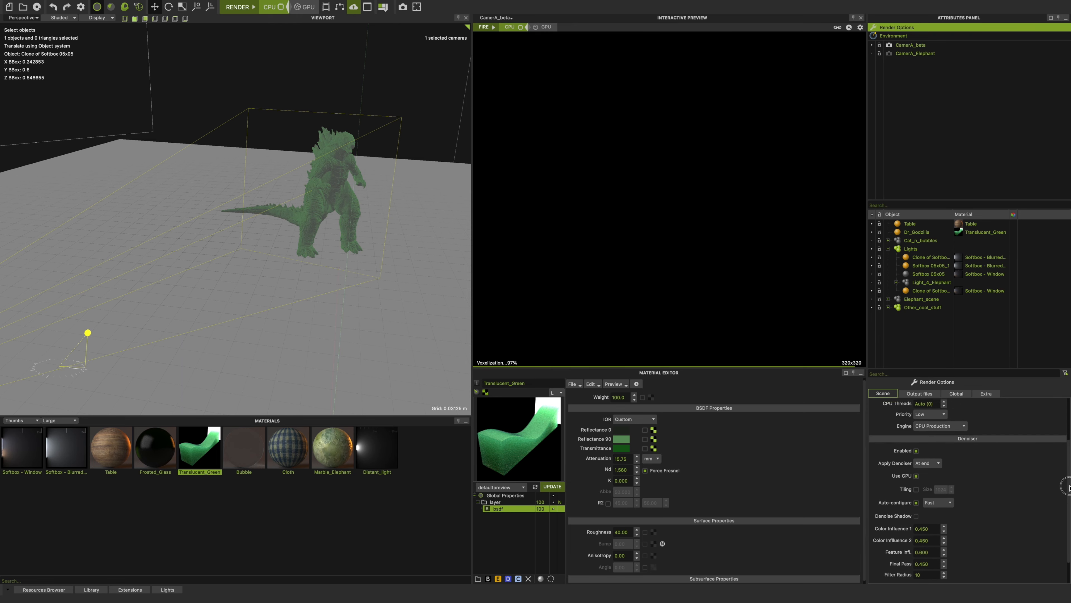
scroll(1067, 467, down, 1)
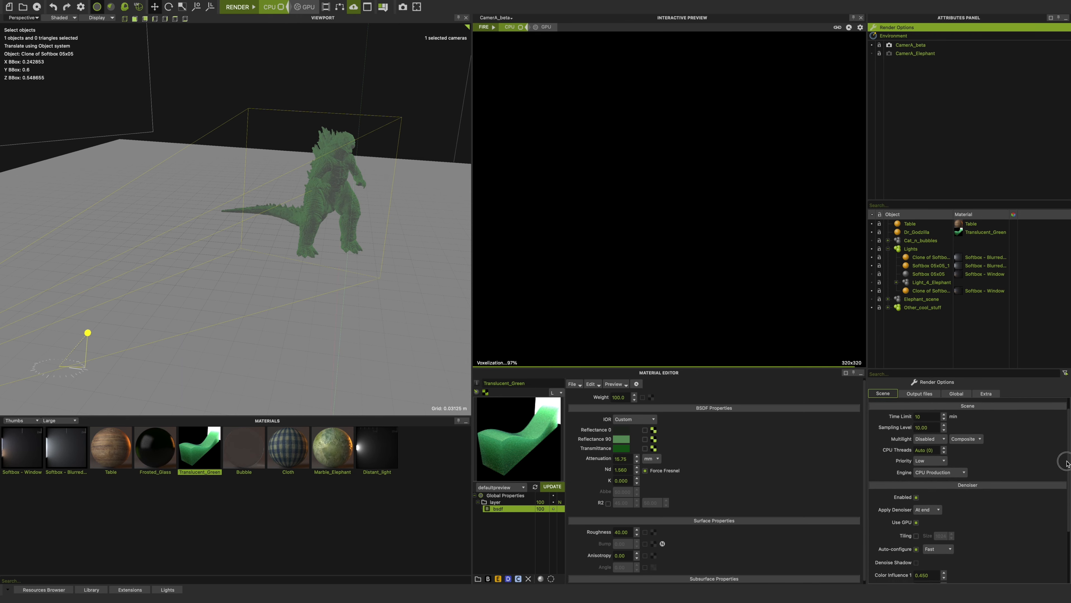
scroll(1067, 471, down, 3)
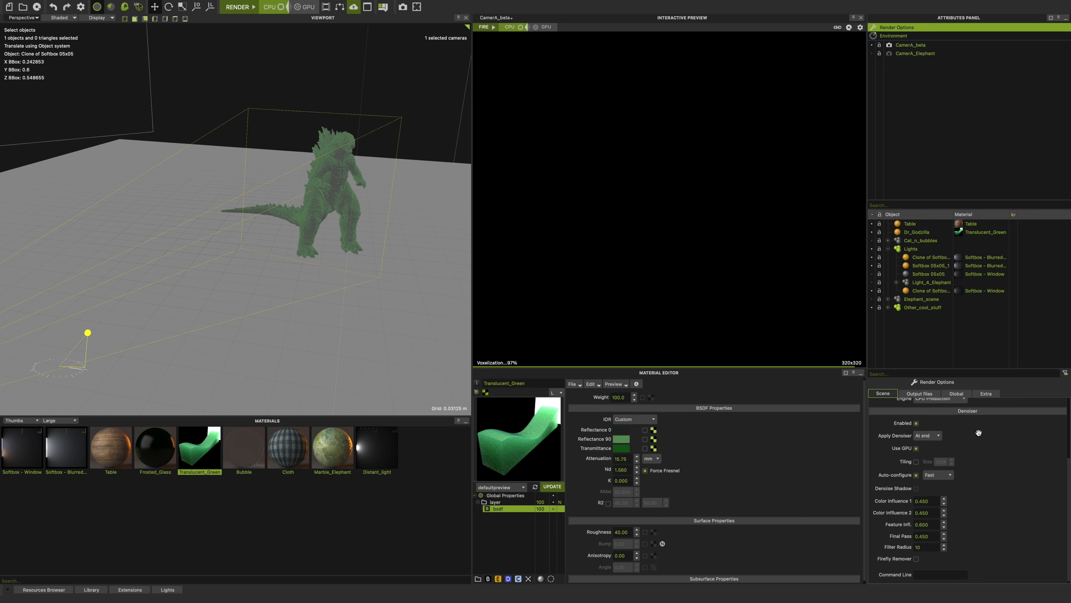
Step: Check the denoiser's Auto-configure presets, keep Fast, and start the render
click(938, 475)
click(967, 483)
click(1069, 476)
click(226, 9)
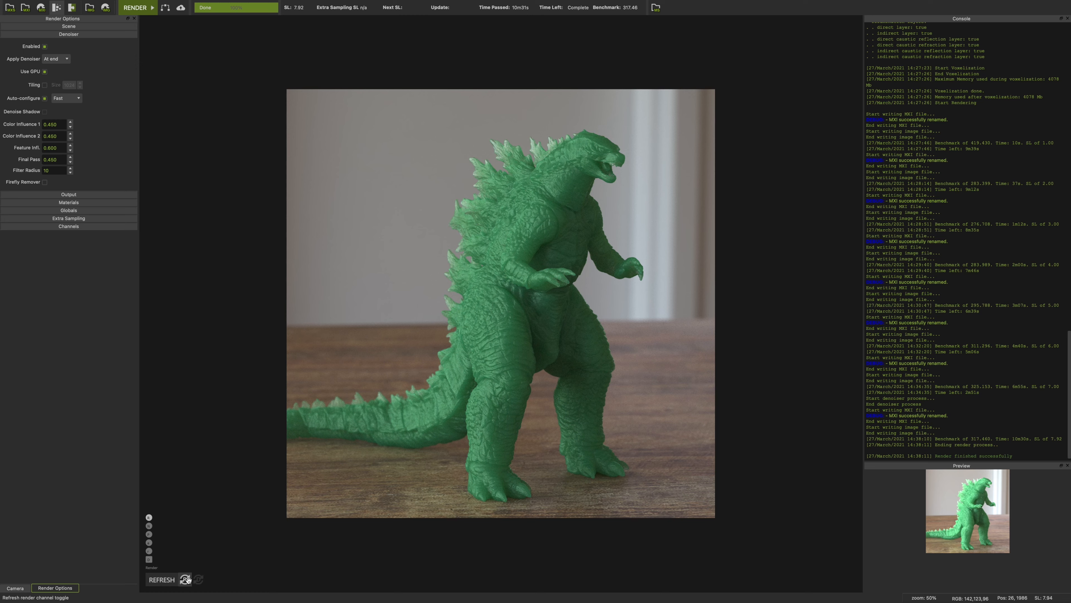
Step: Turn off refreshing for the render channel, turn it on for the denoiser channel, and display the denoised image
click(198, 579)
click(185, 581)
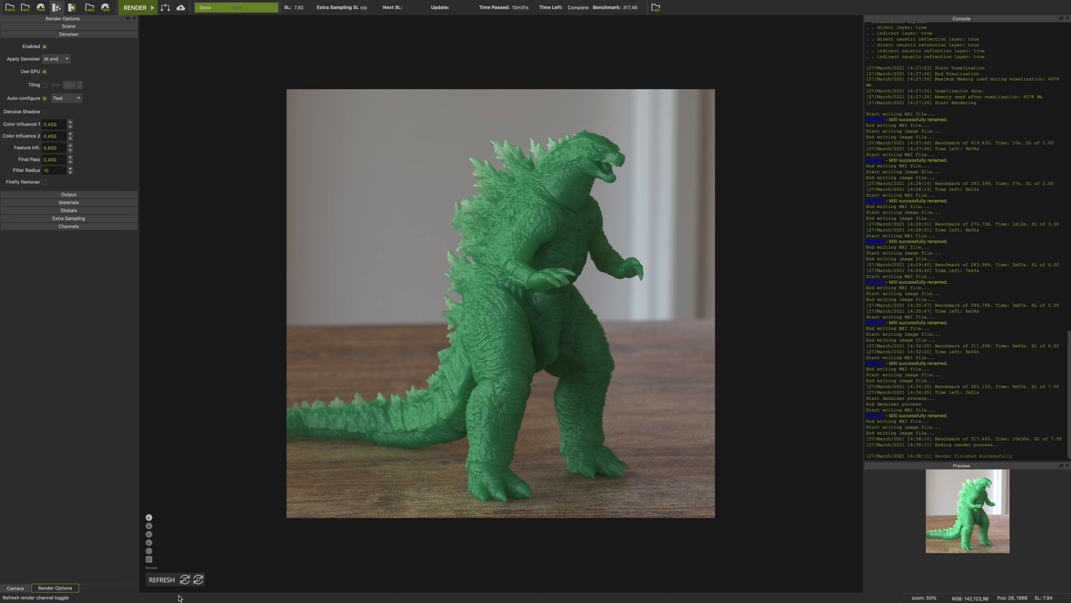
click(185, 581)
click(186, 581)
click(149, 559)
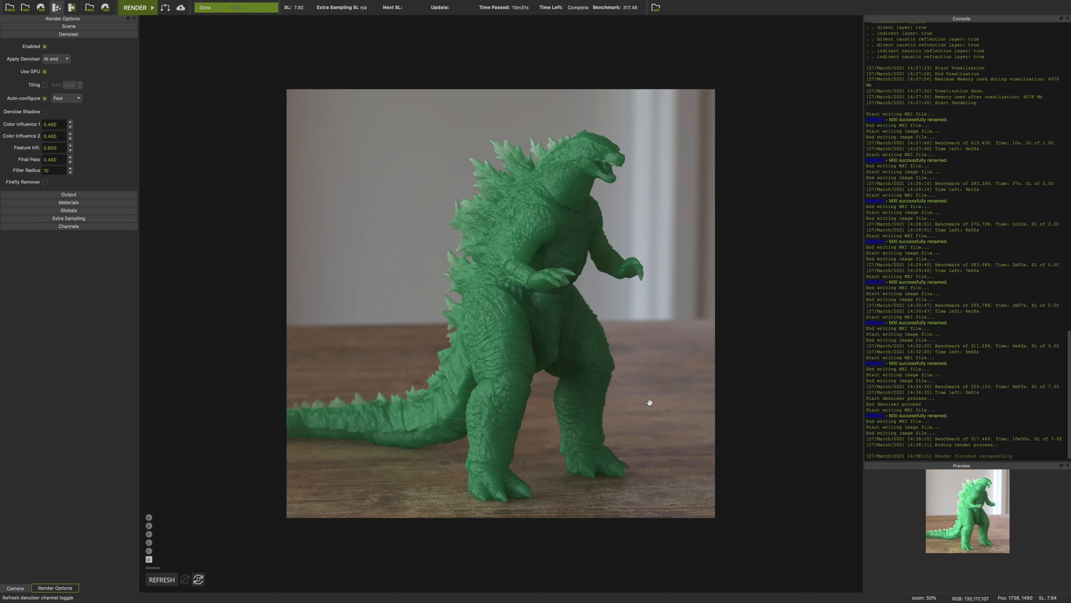
Step: Compare the denoised image of the figure with the original render and return to the denoiser channel
scroll(650, 400, down, 3)
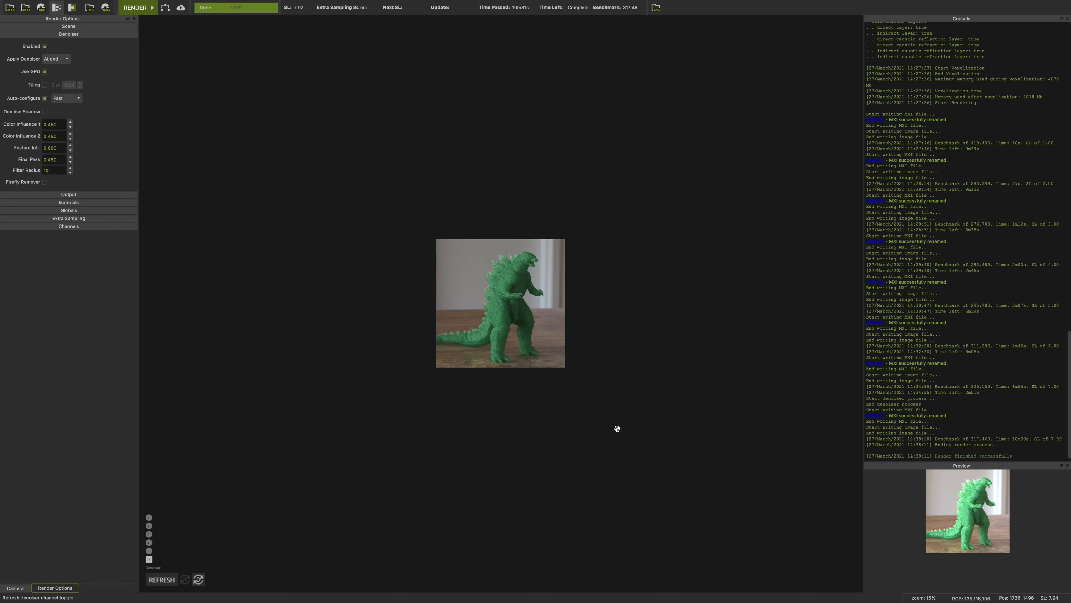
scroll(618, 428, up, 3)
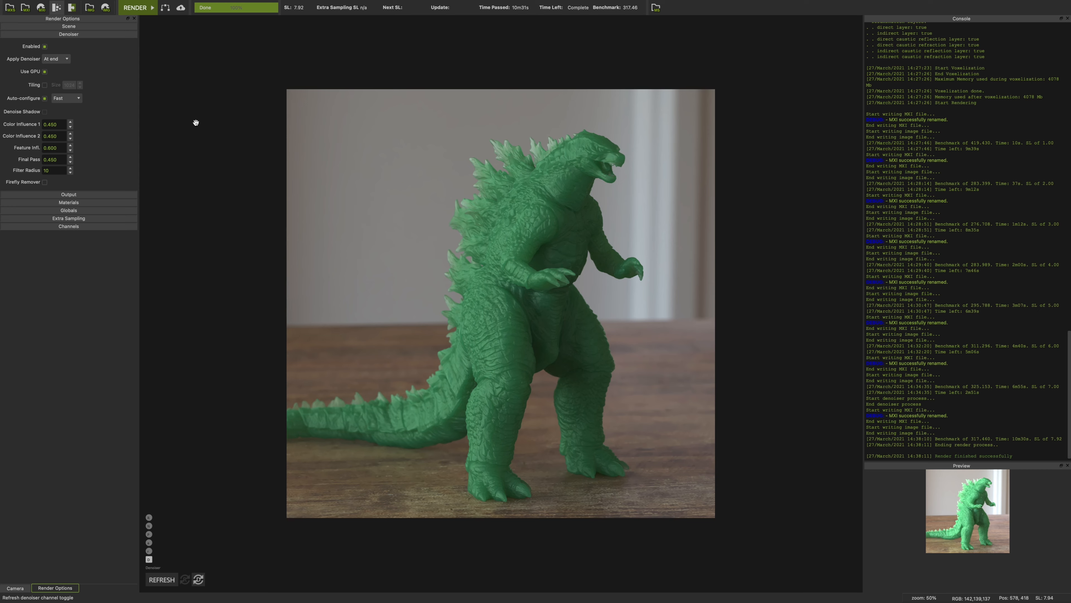
click(148, 516)
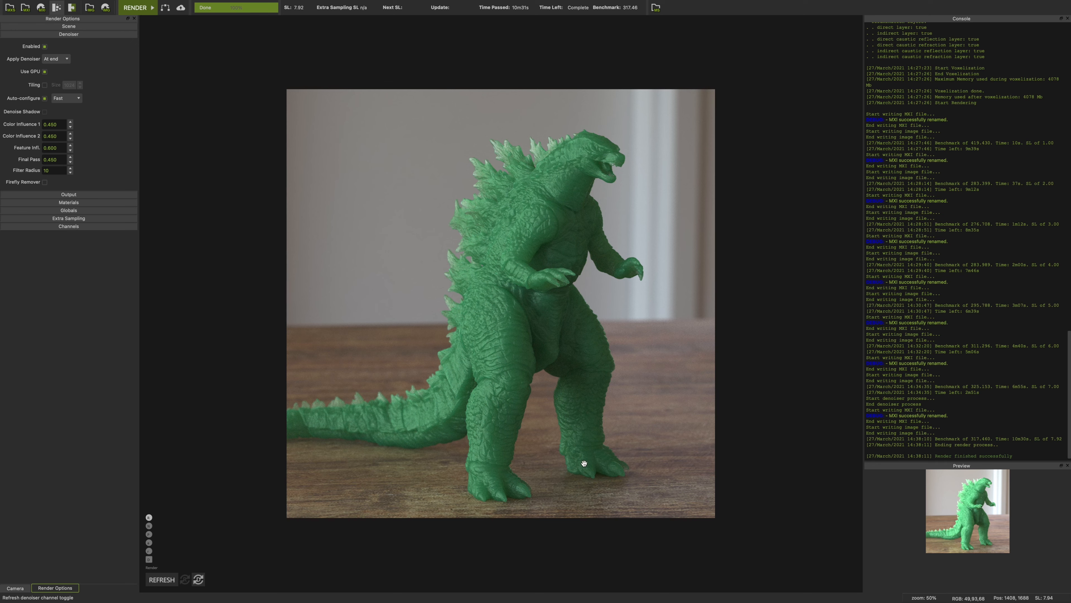
click(148, 559)
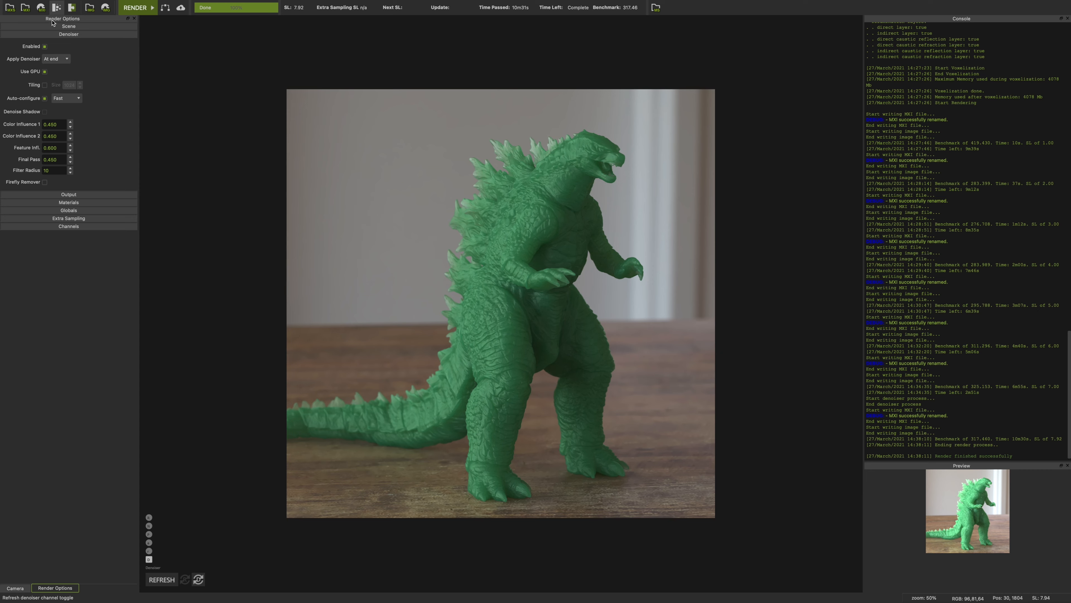
Step: Examine the denoiser's Color Influence 1 and Color Influence 2 parameters
click(58, 125)
click(59, 136)
click(60, 124)
click(61, 137)
click(60, 137)
click(35, 125)
Step: Alternate between the render and denoiser channels and inspect the noise on the figure and table up close
click(149, 516)
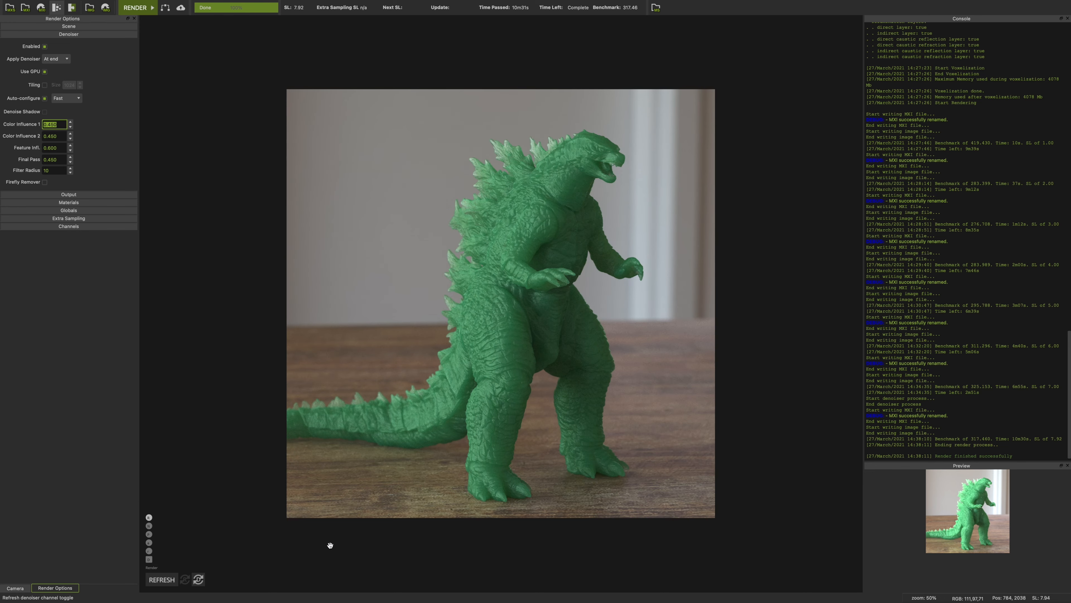
click(149, 559)
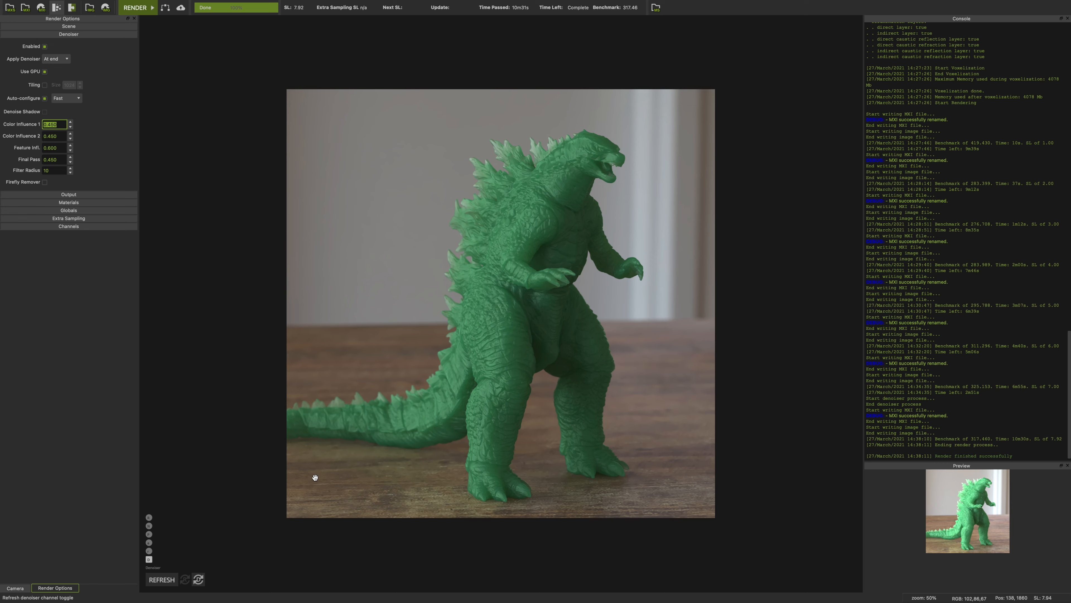
click(148, 517)
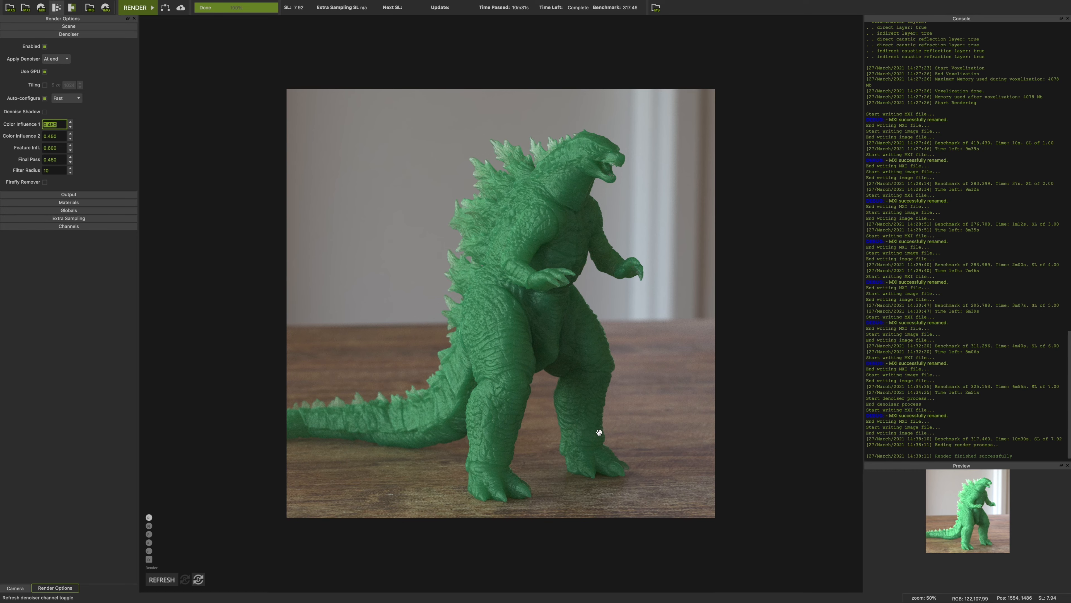
scroll(584, 415, up, 1)
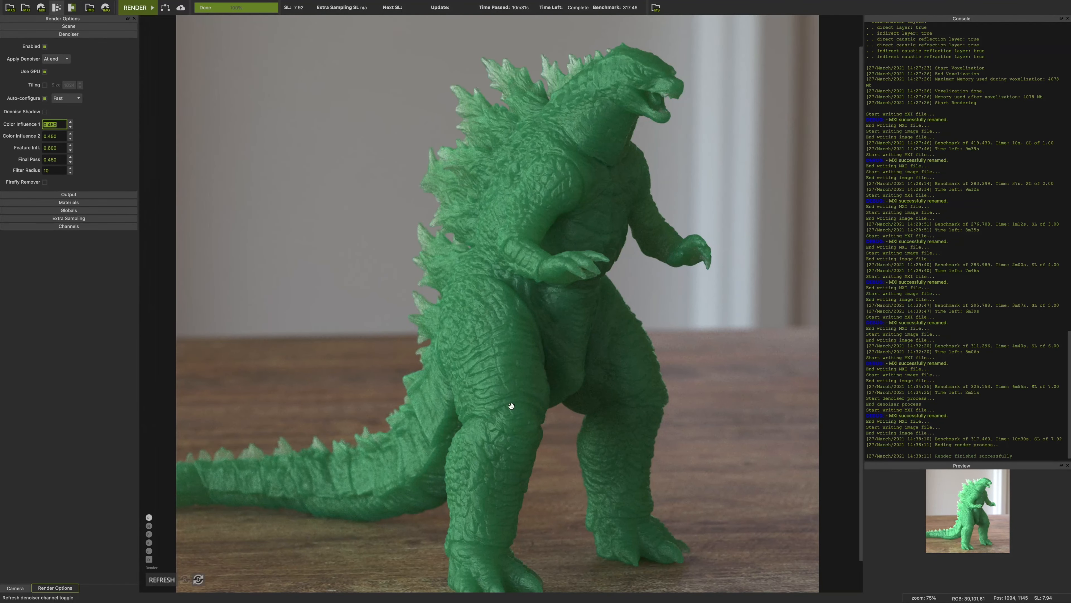
drag(496, 411, 496, 379)
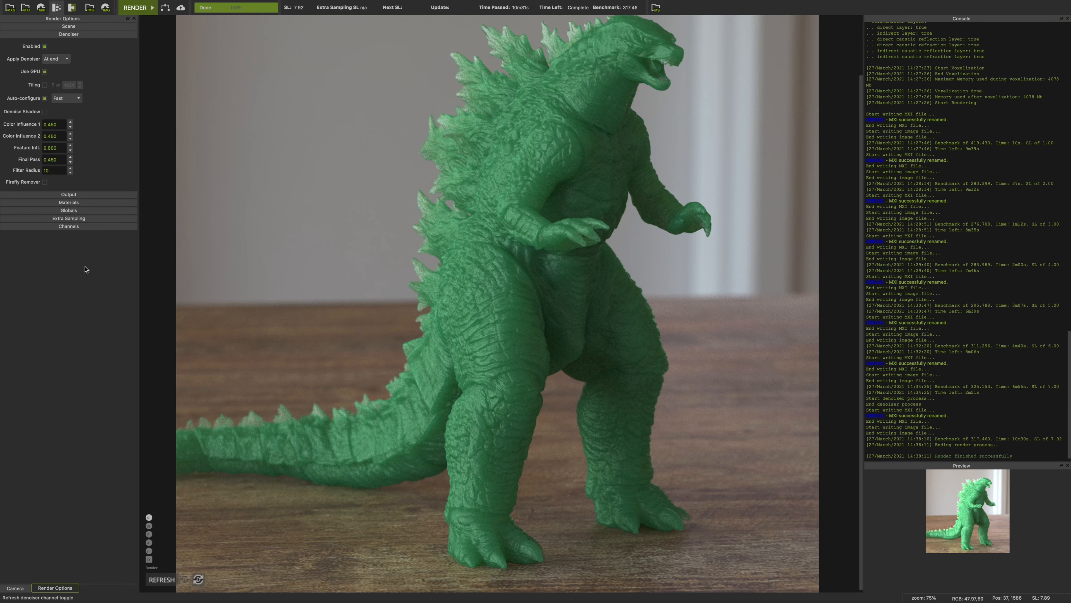
Step: Try Color Influence 1 and Color Influence 2 at 0.2, capture the screen, and refresh the denoised image
click(59, 124)
drag(54, 126, 21, 127)
text(.2)
click(54, 136)
text(.2)
key(Return)
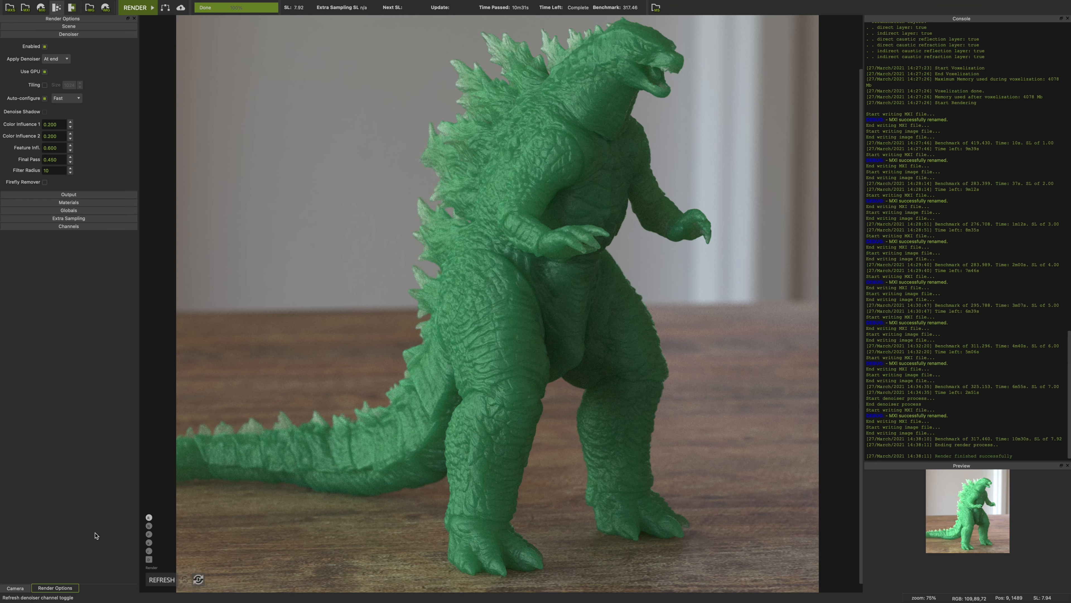
key(super+shift+3)
click(158, 579)
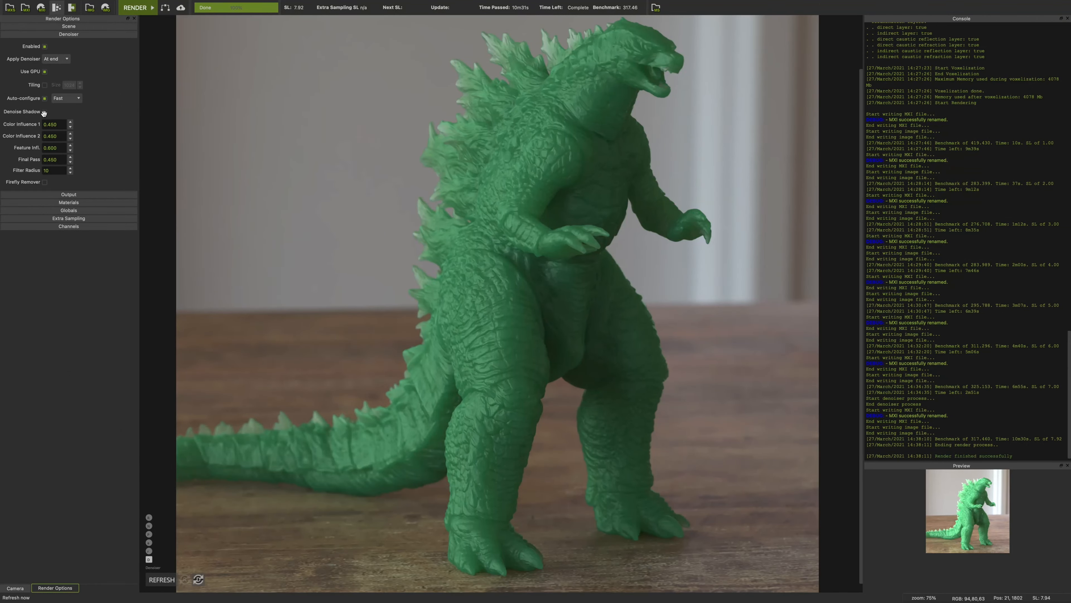
Step: Inspect the normals channel and the original render, and return to the denoised image
click(53, 134)
click(148, 524)
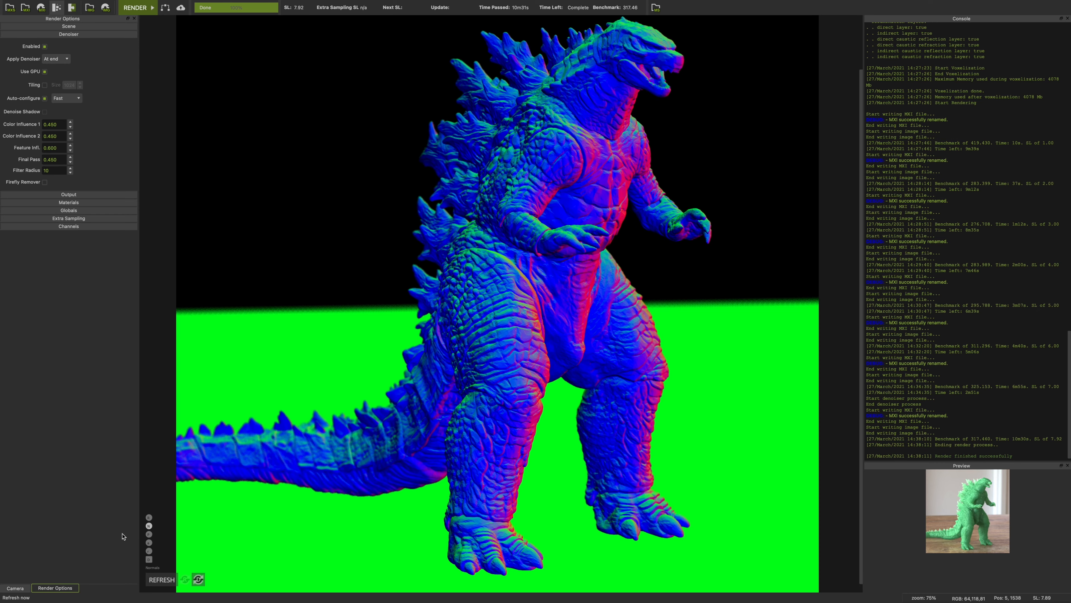
click(148, 518)
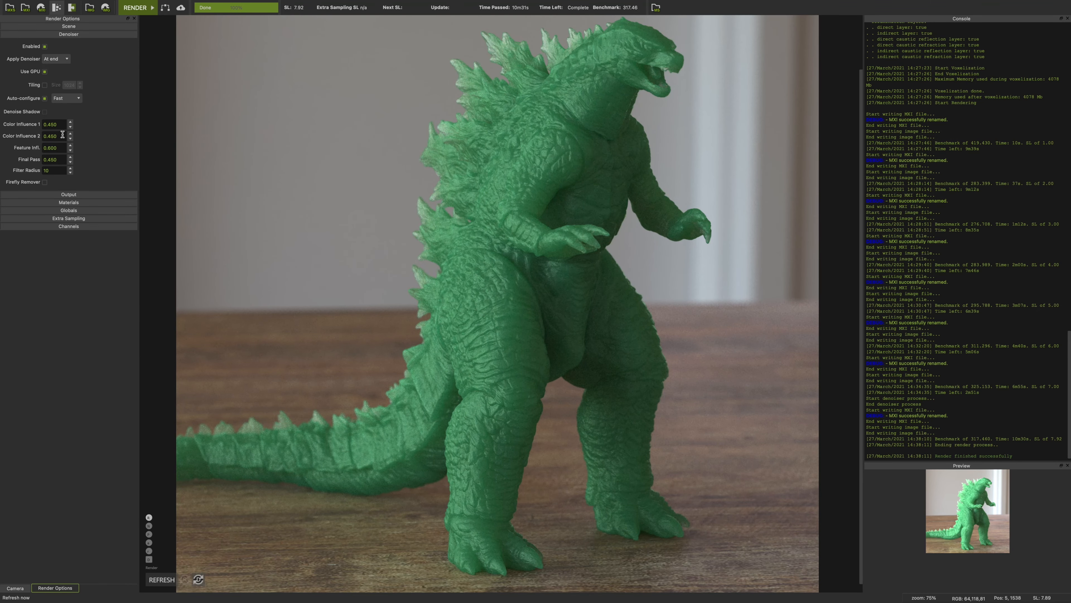
click(56, 149)
click(148, 559)
Step: Set Feature Infl. to 0.3 and refresh the denoised image
click(52, 148)
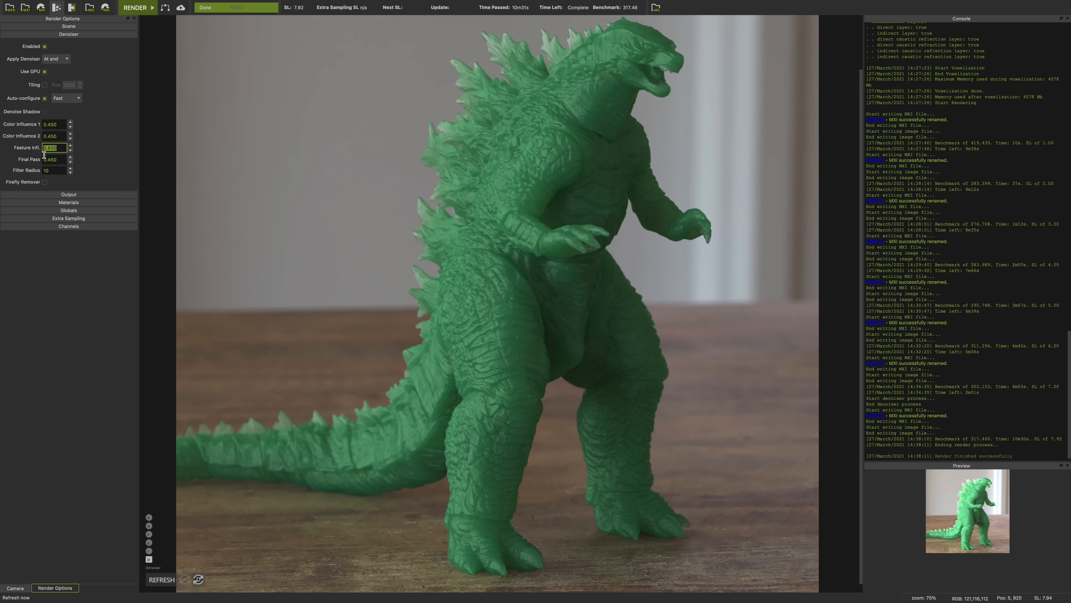
text(0.3)
key(Return)
click(160, 579)
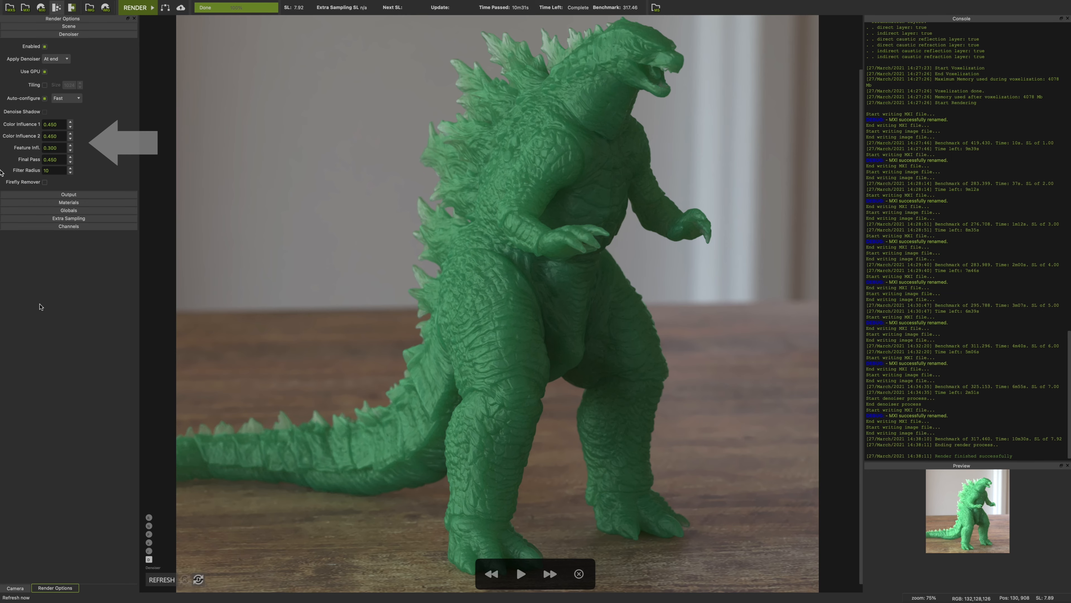
Step: Compare the full-screen captures made with Feature Infl. at 0.6 and 0.3, and close the comparison
key(Right)
key(Left)
mouse_move(446, 507)
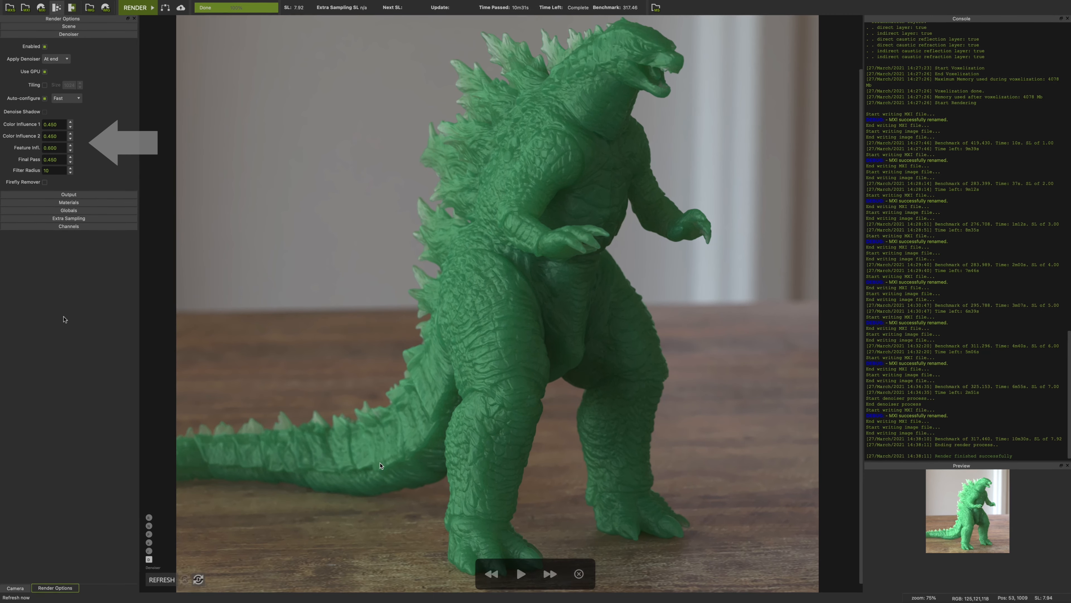
key(Right)
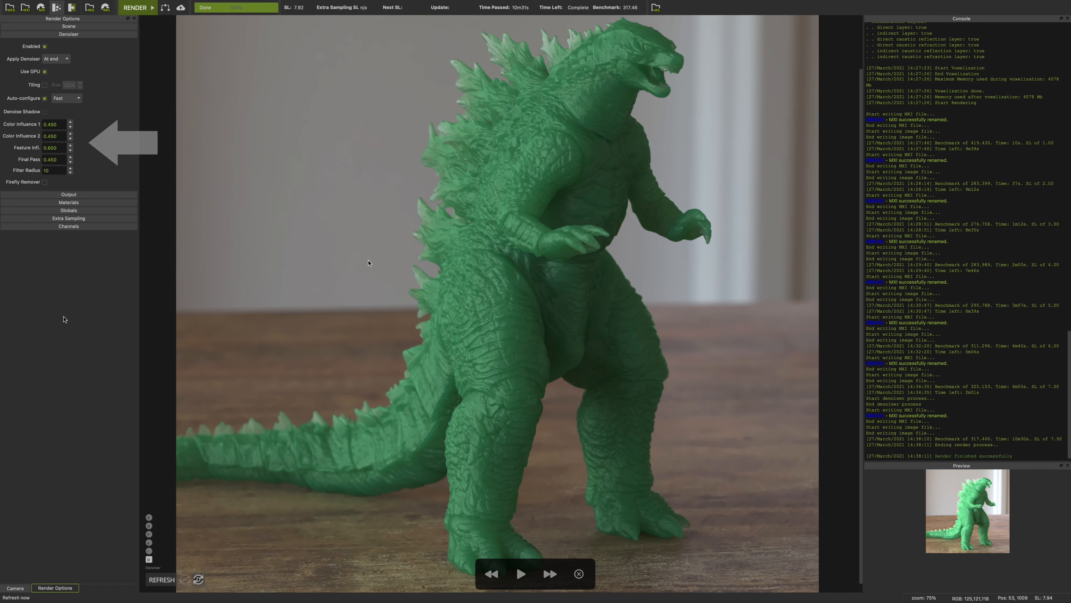
key(Left)
key(Right)
key(Left)
key(Right)
key(Left)
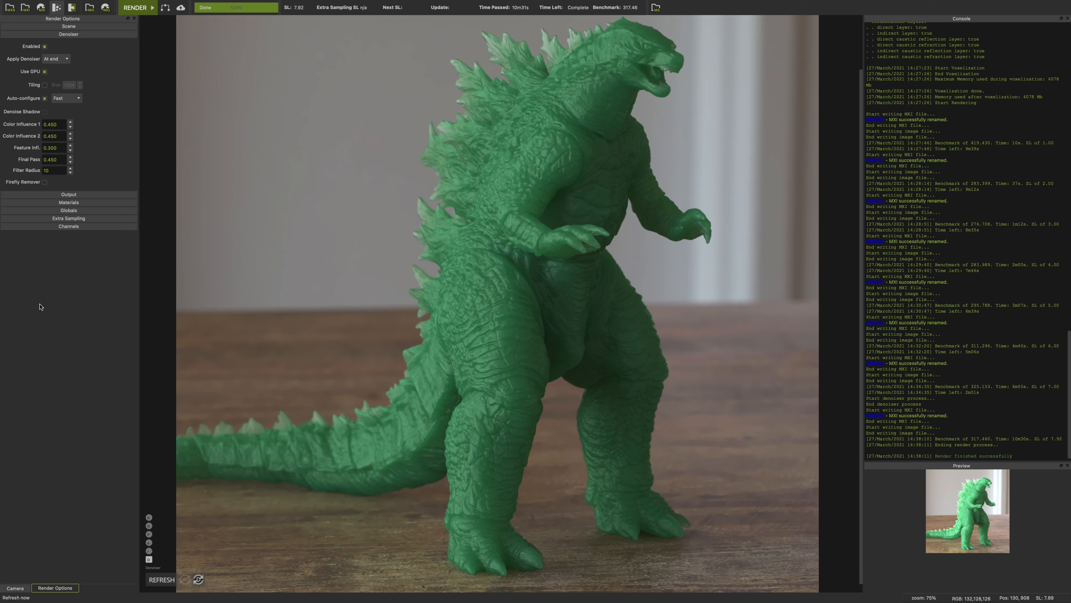
key(Escape)
Step: Return to the render window, set Feature Infl. to 0.15 and refresh the denoised image
key(super+Tab)
key(super+Tab)
drag(60, 148, 24, 154)
text(.15)
key(Return)
click(160, 581)
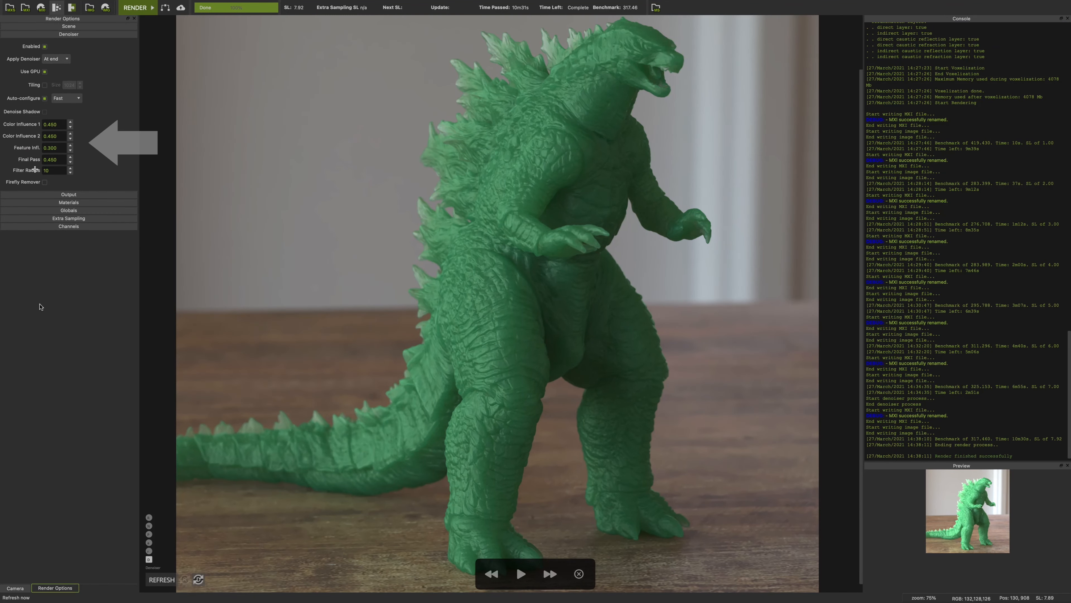
Step: Compare the captures made with the different Feature Infl. values, checking the figure's skin detail
mouse_move(55, 147)
mouse_down()
mouse_move(26, 162)
mouse_move(25, 177)
mouse_up()
click(43, 211)
key(Right)
key(Left)
key(Right)
key(Left)
key(Right)
key(Right)
key(Left)
key(Right)
key(Right)
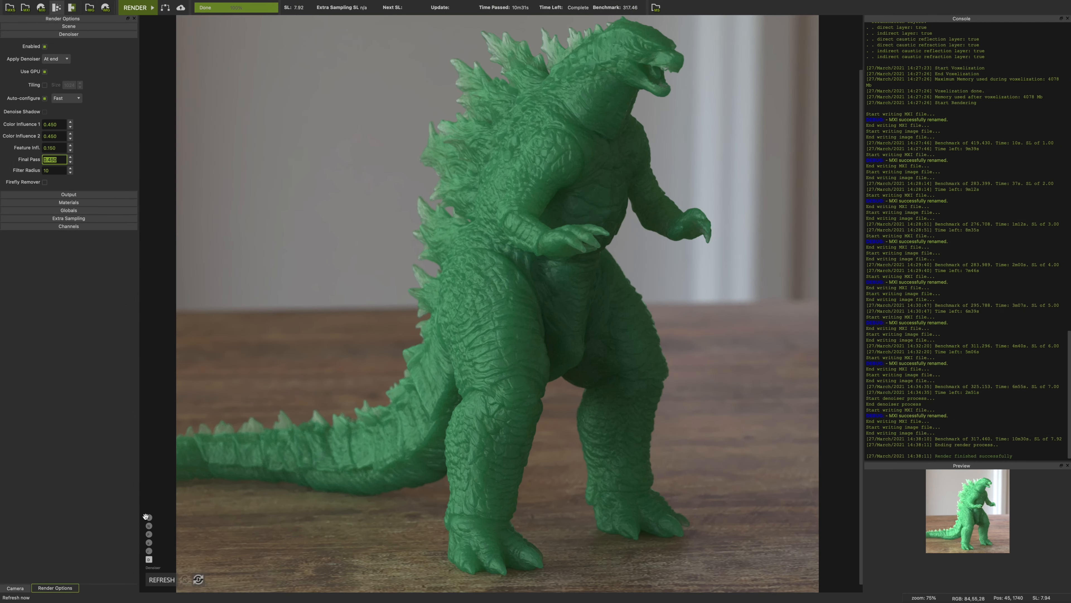
Step: Alternate between the original render and the image denoised with Feature Infl. at 0.15
click(149, 559)
click(148, 517)
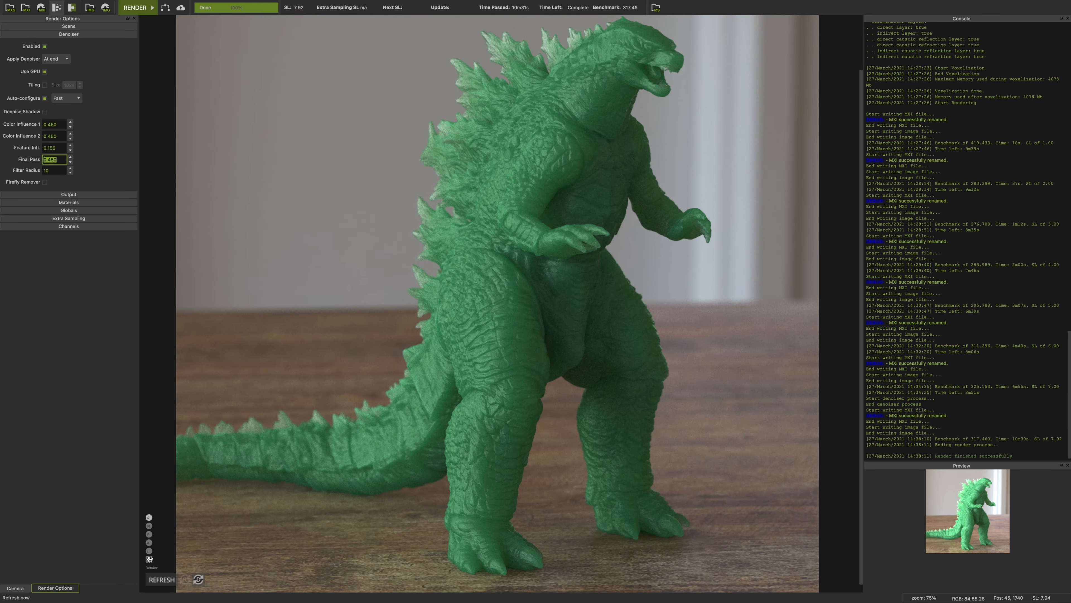
click(150, 559)
click(148, 517)
click(149, 559)
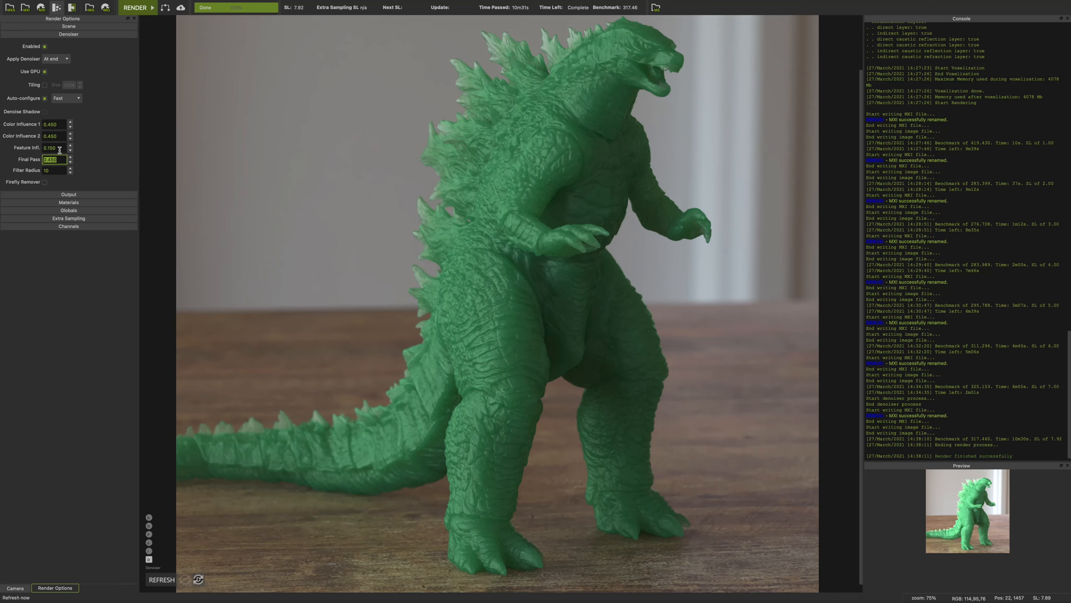
Step: Set the denoiser's Color Influence 1 and Color Influence 2 both to 0.2
click(54, 125)
text(0.2)
key(Return)
click(52, 135)
text(0.2)
key(Return)
Step: Set Final Pass to 0.225 and refresh the denoised image
click(62, 160)
text(0.2)
key(Return)
text(.225)
key(Return)
click(162, 579)
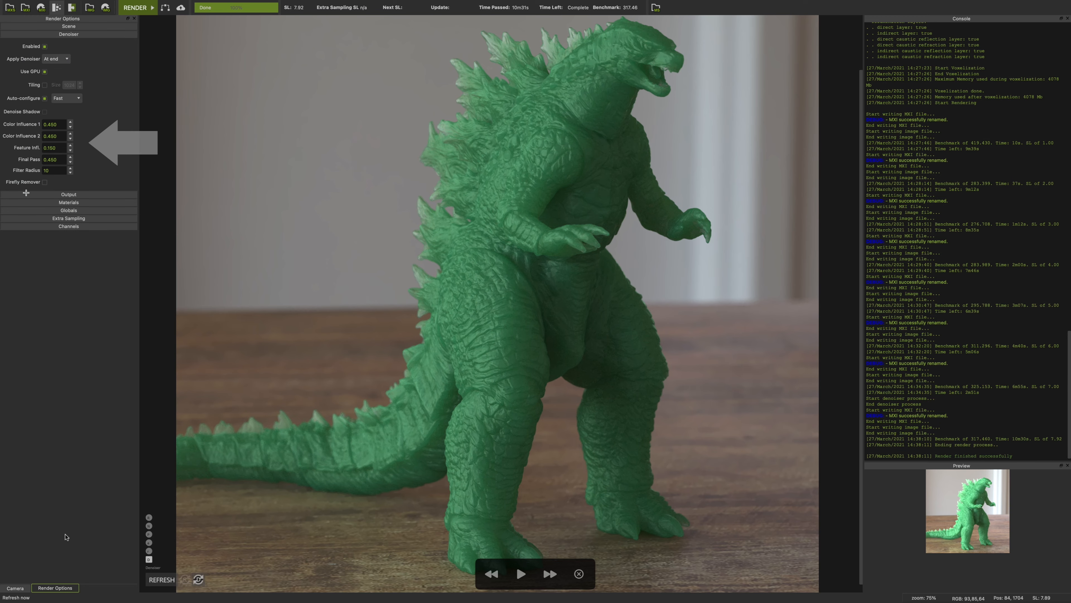
Step: Compare the captures made before and after lowering the Color Influence and Final Pass values
key(Right)
key(Left)
key(Right)
key(Left)
key(Right)
key(Left)
key(Right)
key(Left)
key(Right)
key(Left)
key(Right)
key(Left)
key(Right)
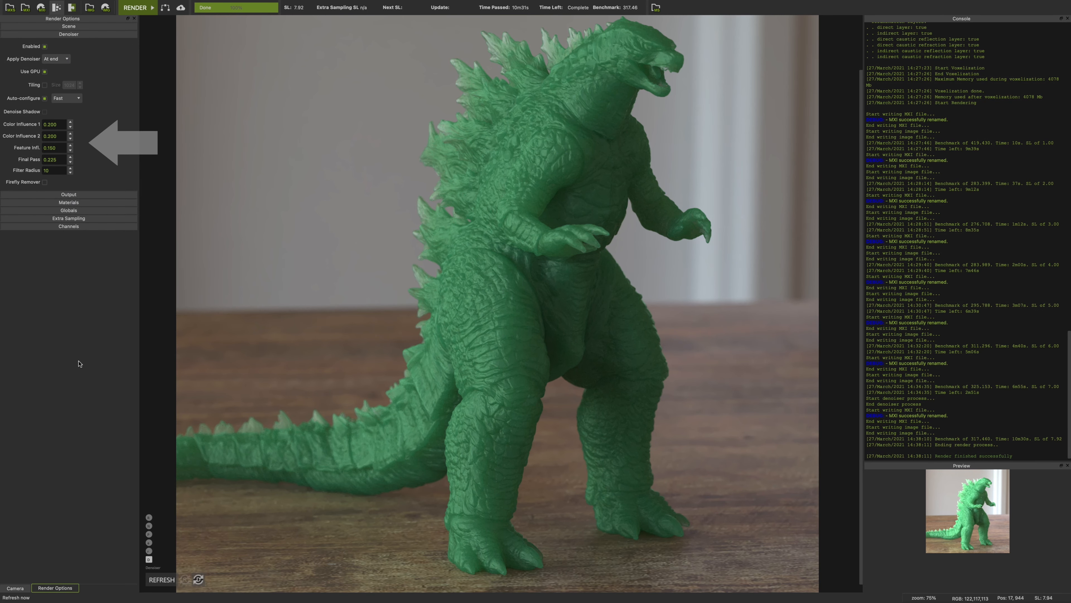
mouse_move(543, 318)
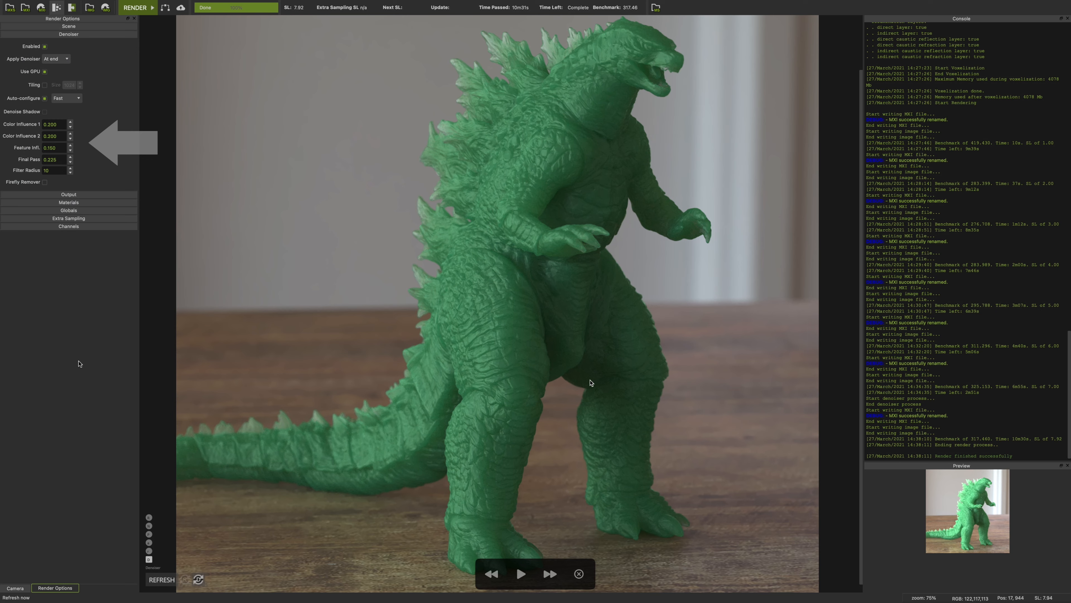
key(Left)
key(Right)
key(Left)
key(Right)
key(Left)
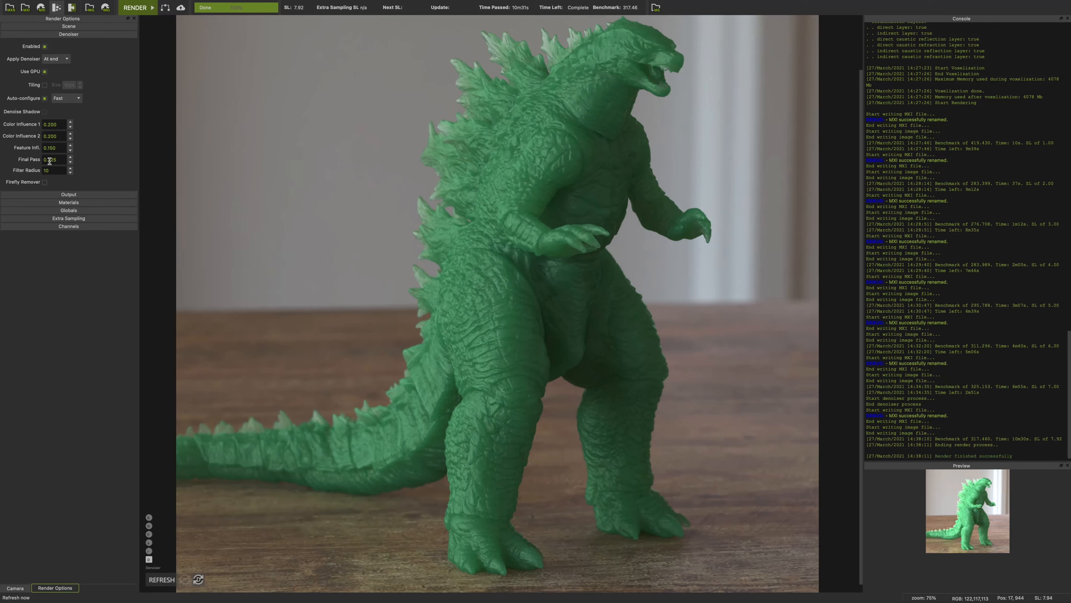
Step: Refresh the denoised image with Final Pass at 0.3 and Filter Radius at 8, and display the original render for comparison
drag(53, 160, 26, 164)
text(0.3)
key(Return)
key(Tab)
text(8)
key(Return)
click(155, 579)
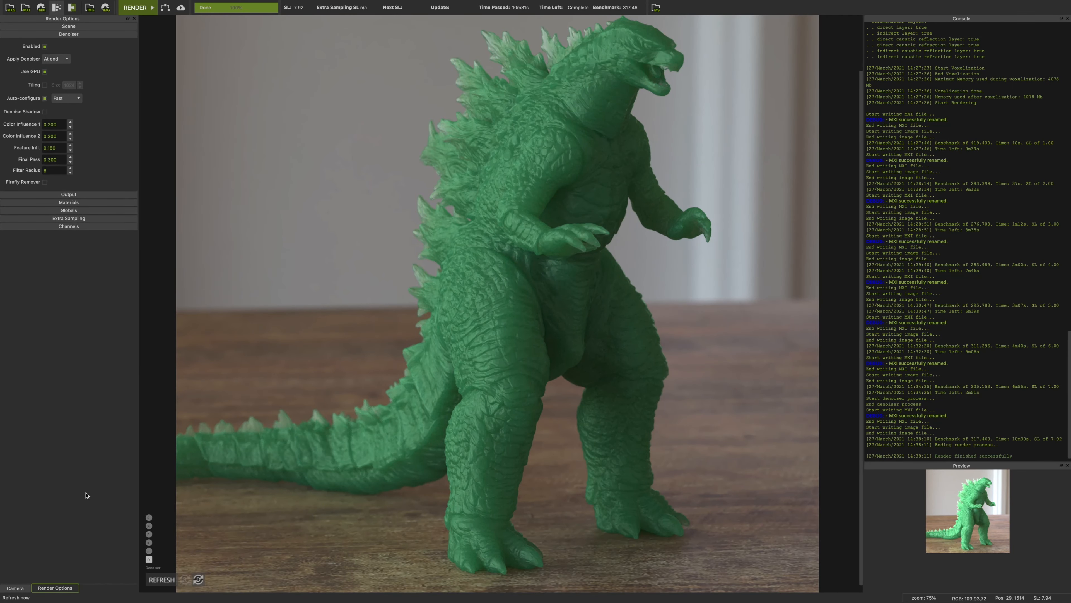
click(148, 517)
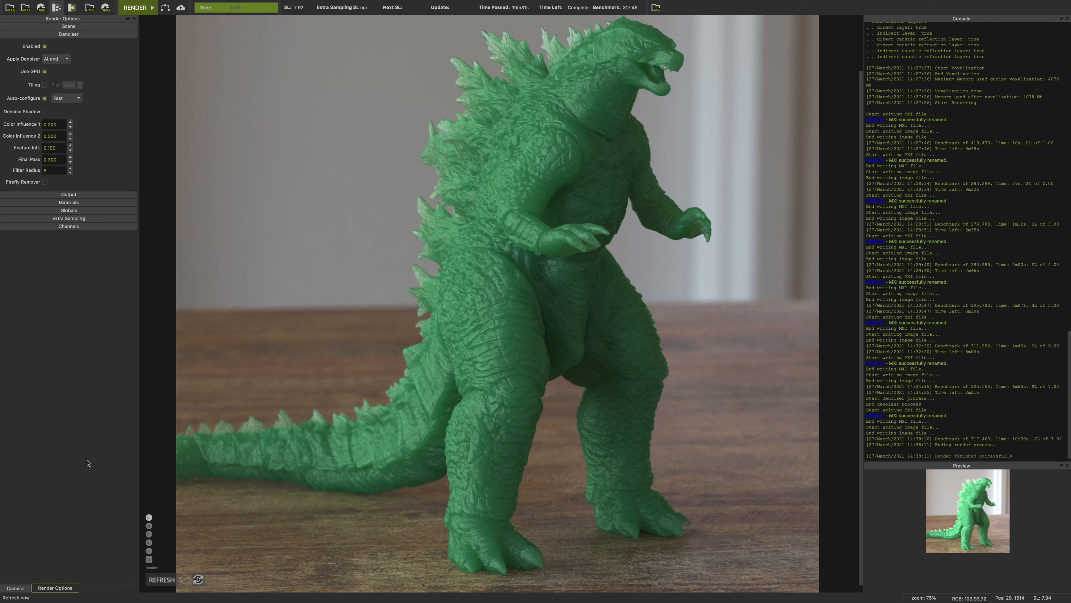
Step: Capture the original Godzilla render and compare it with the denoised capture, alternating between the two full-screen images
key(super+shift+3)
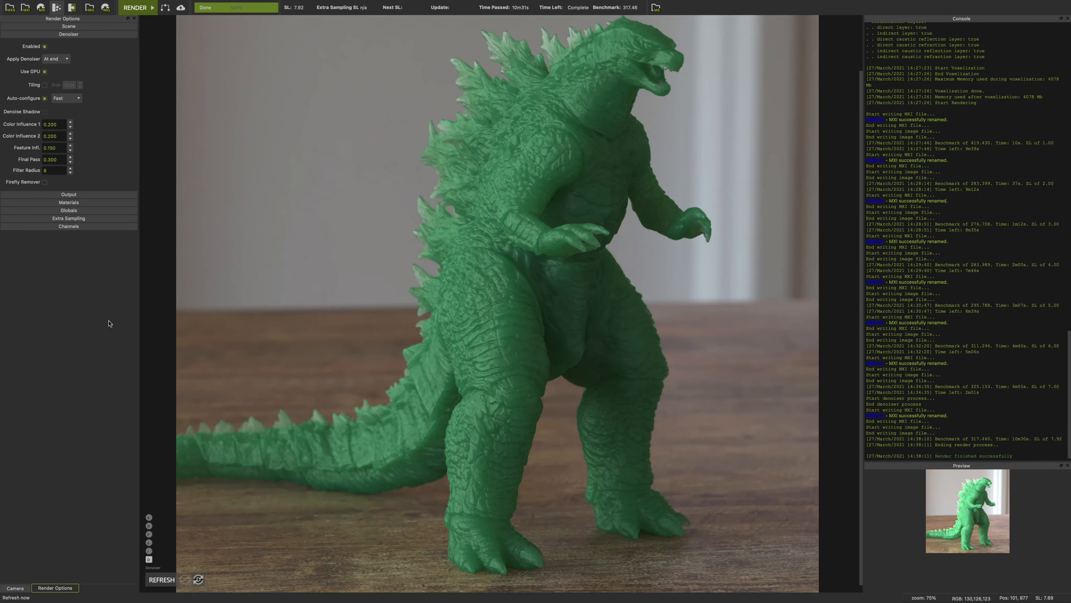
key(Left)
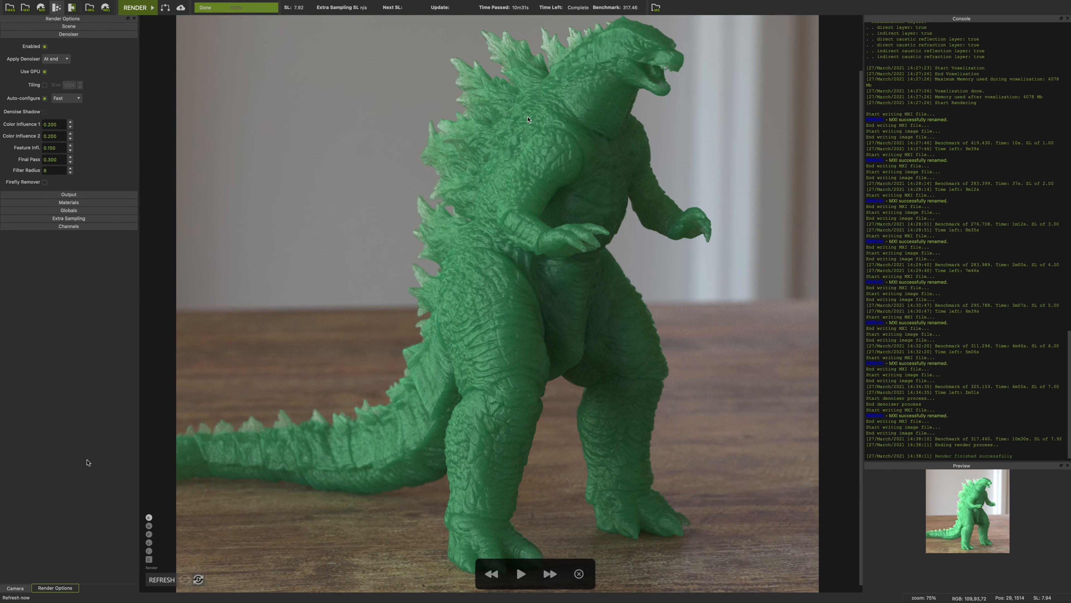
key(Right)
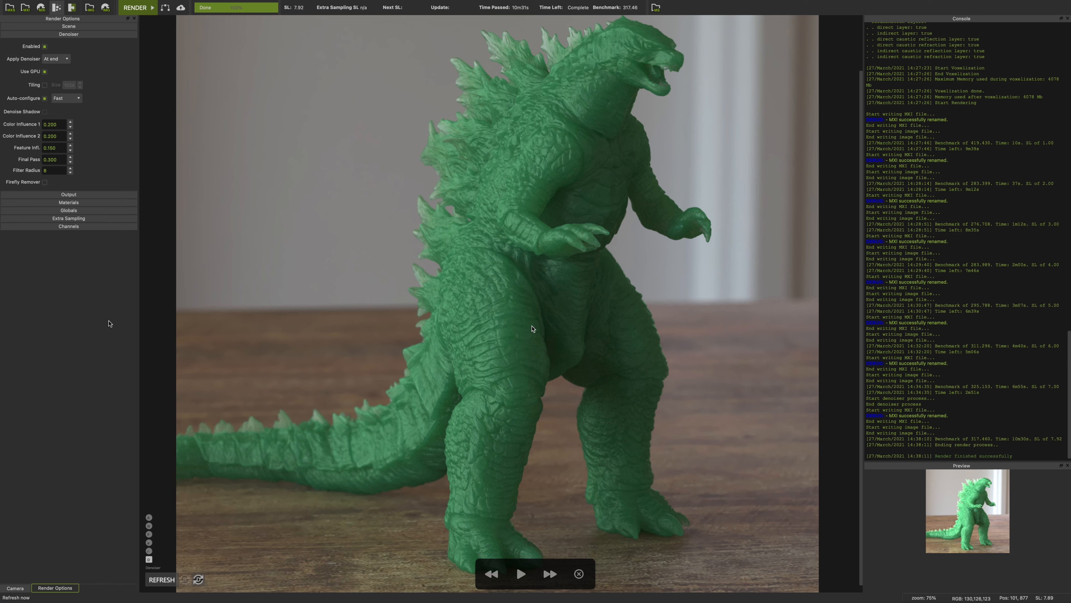
key(Right)
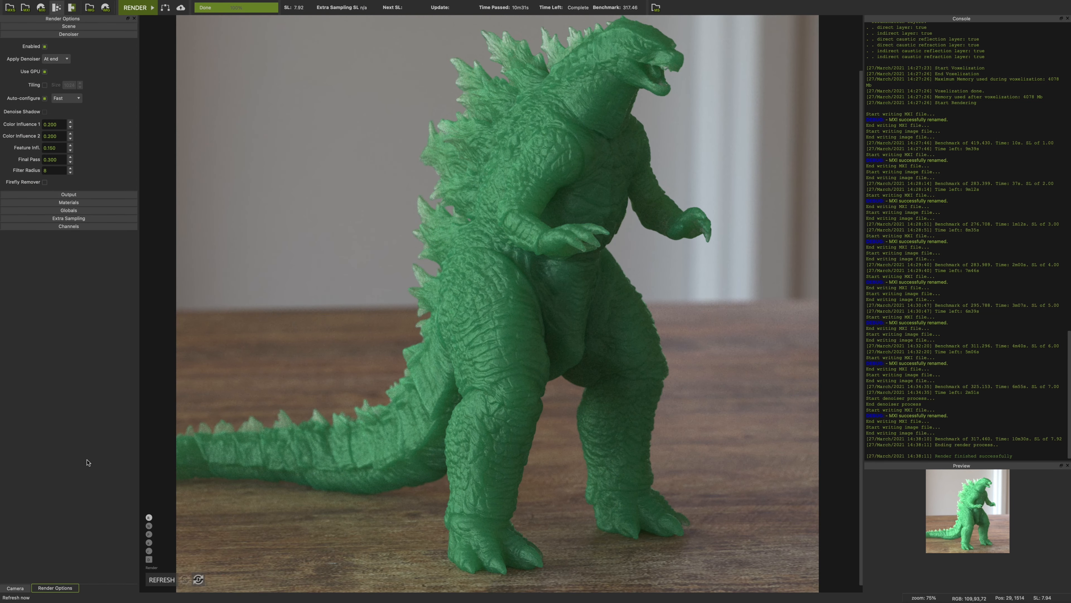
key(Right)
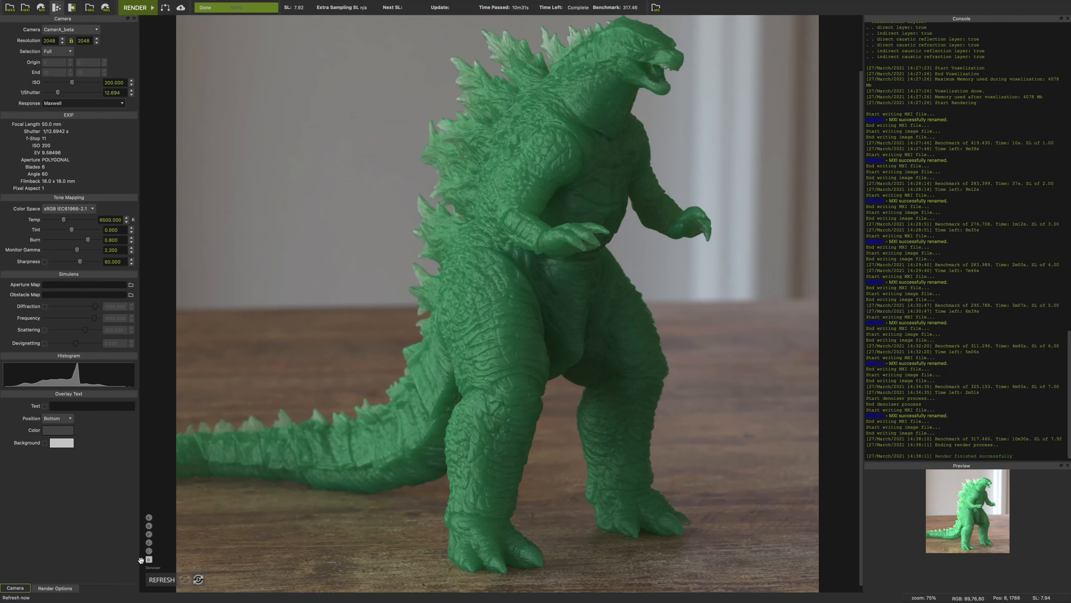
Step: Show the whole Godzilla image and reopen the denoiser settings for review
key(minus)
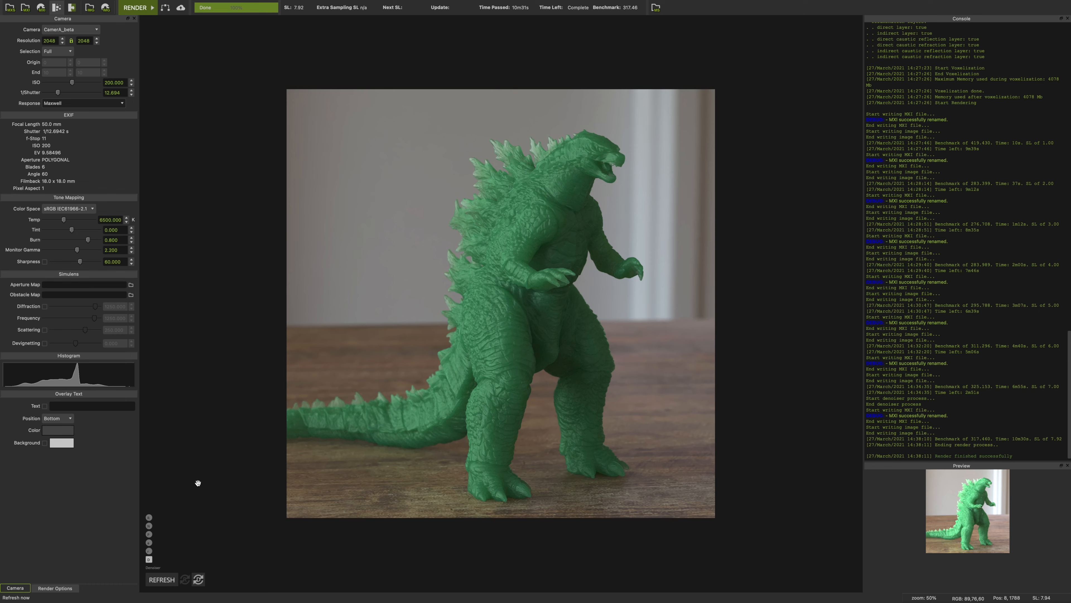
click(55, 588)
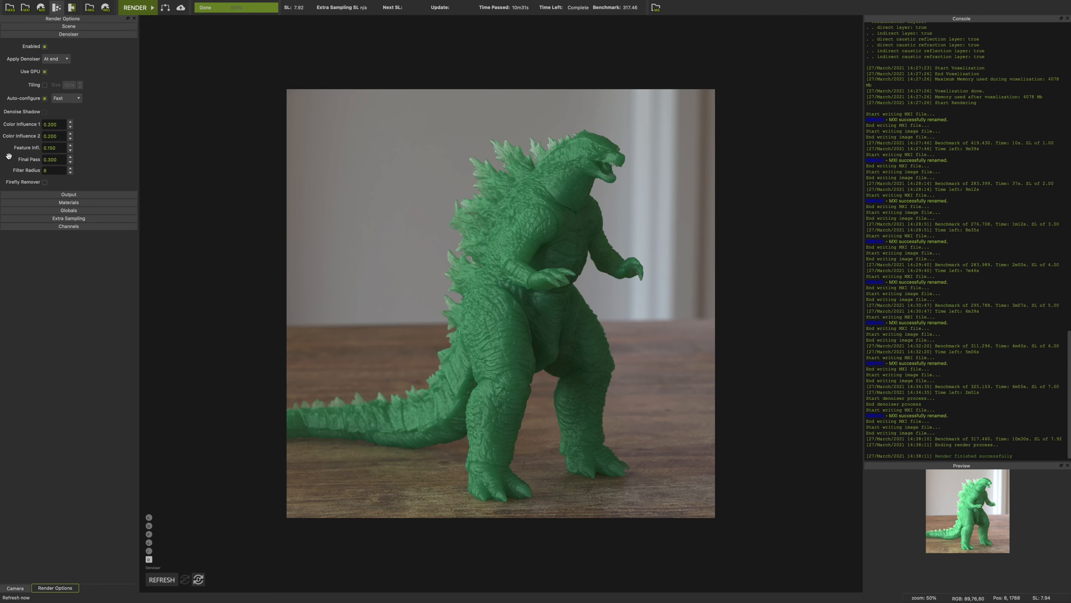